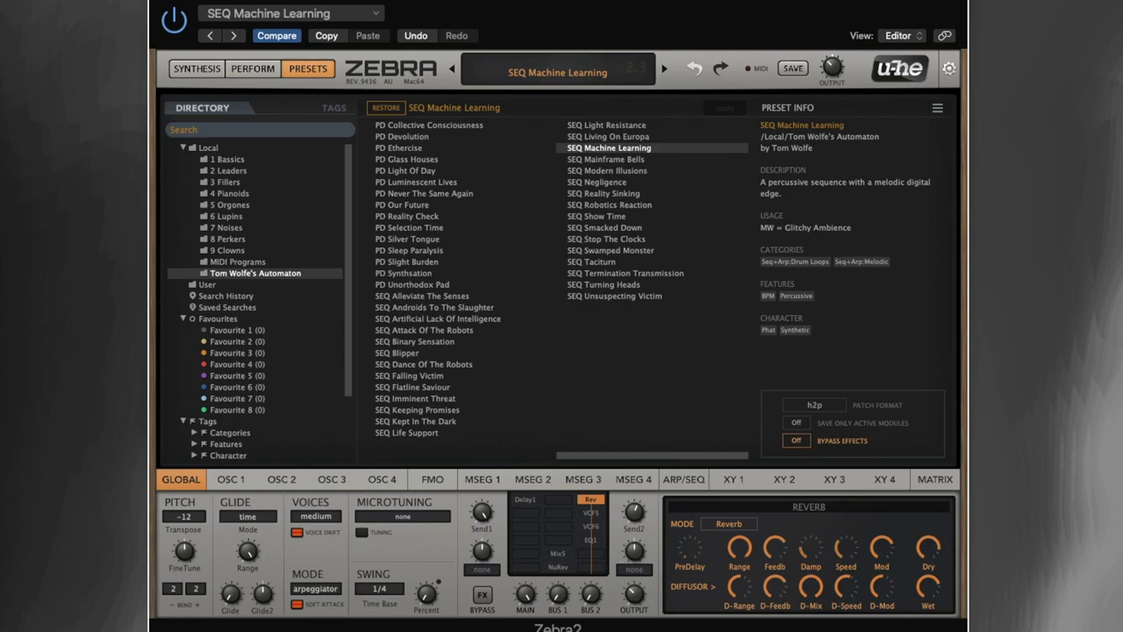
Show OSC 1's wavetable in the synthesis view and set its Env2 tune modulation to about 20.5
{"action": "left_click", "coordinate": [205, 74]}
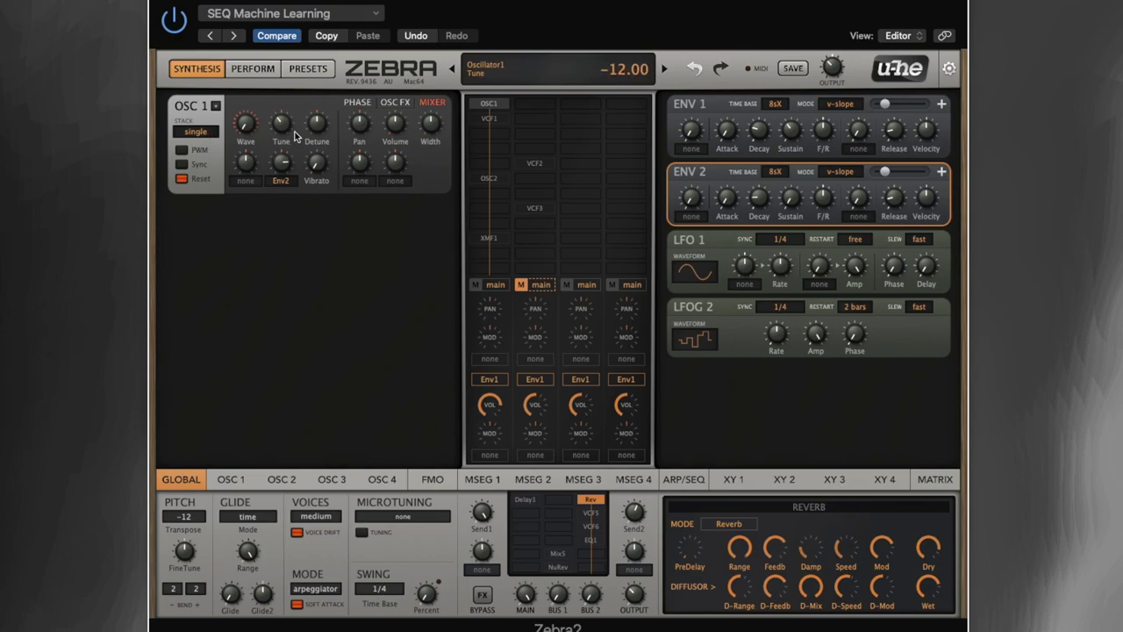
{"action": "left_click", "coordinate": [231, 479]}
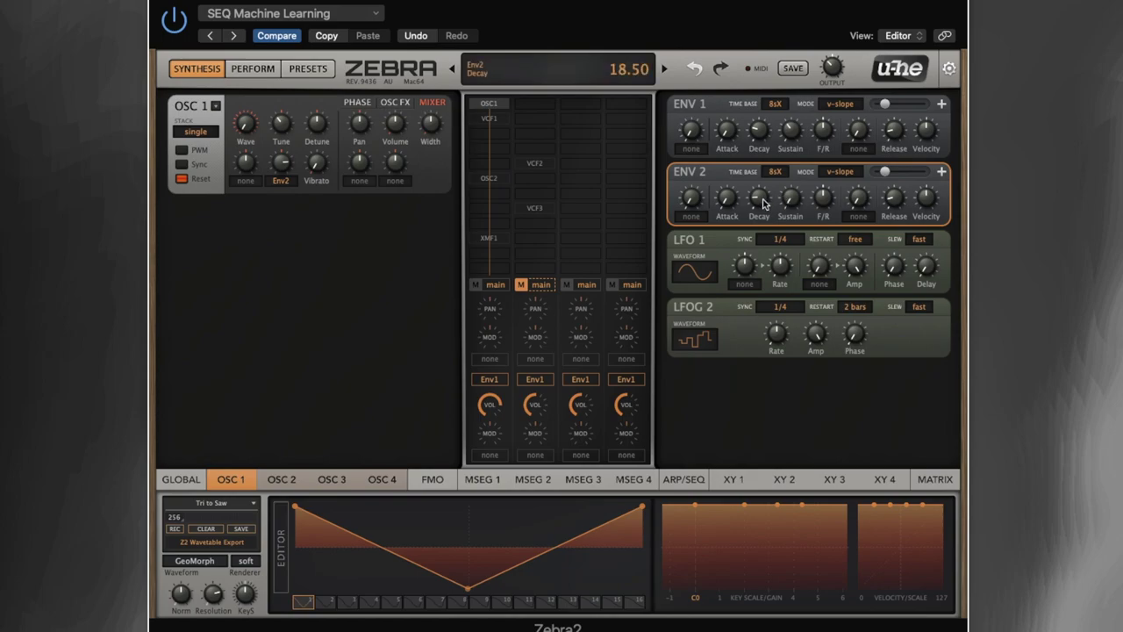
{"action": "double_click", "coordinate": [282, 168]}
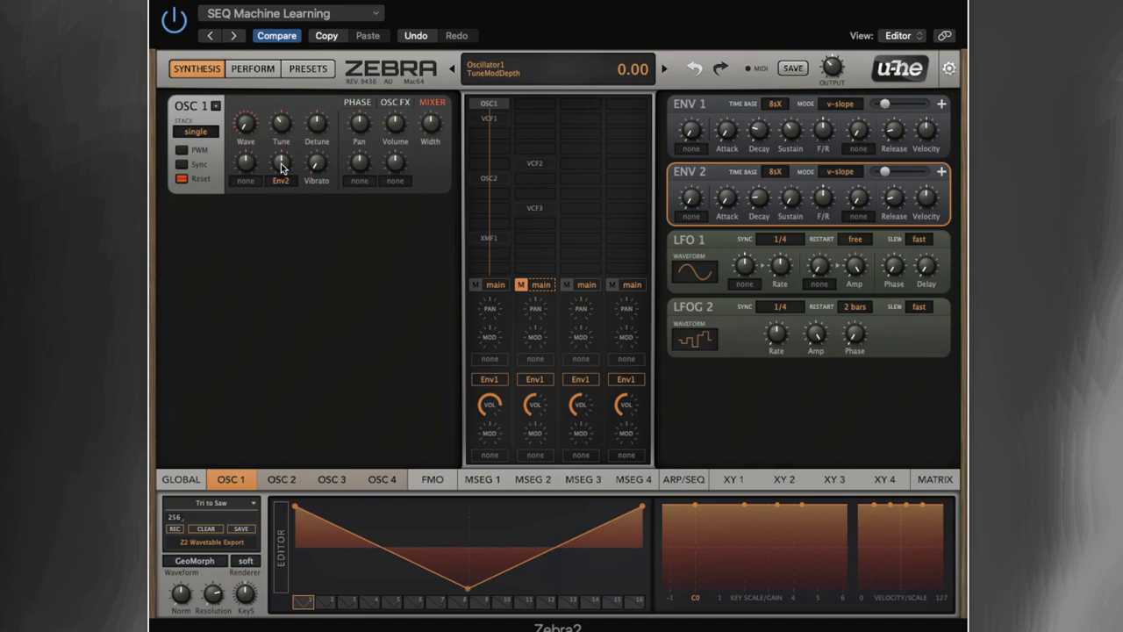
{"action": "left_click_drag", "start_coordinate": [282, 168], "coordinate": [276, 126]}
Add a VCF1 filter in the slot under OSC1 and raise the main output level
{"action": "left_click", "coordinate": [483, 124]}
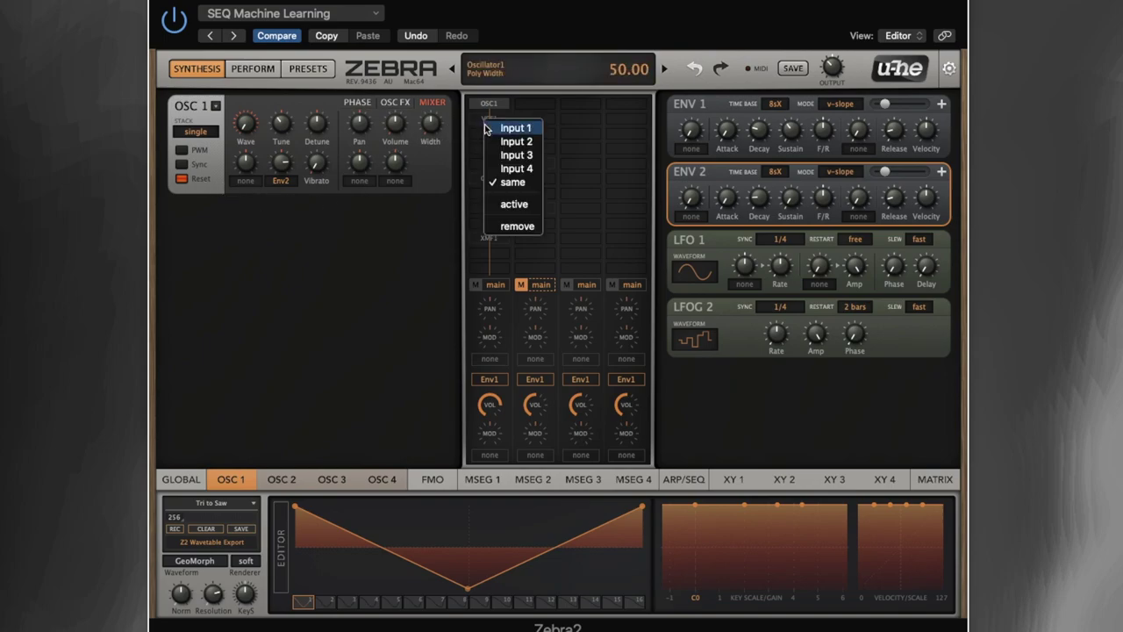
{"action": "left_click", "coordinate": [510, 205]}
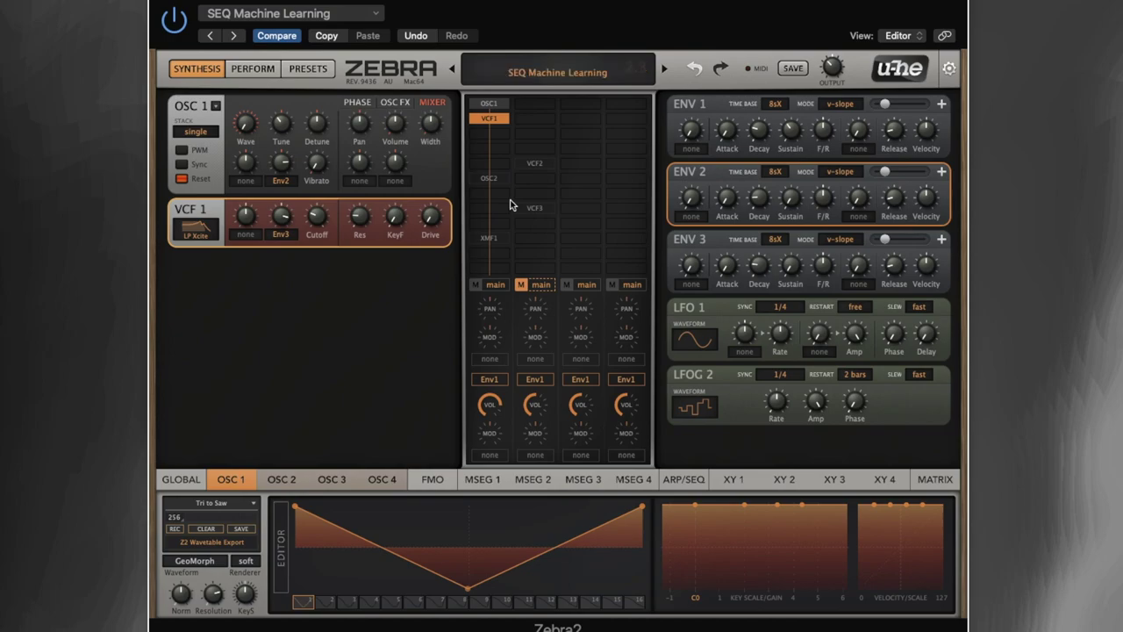
{"action": "right_click", "coordinate": [489, 121]}
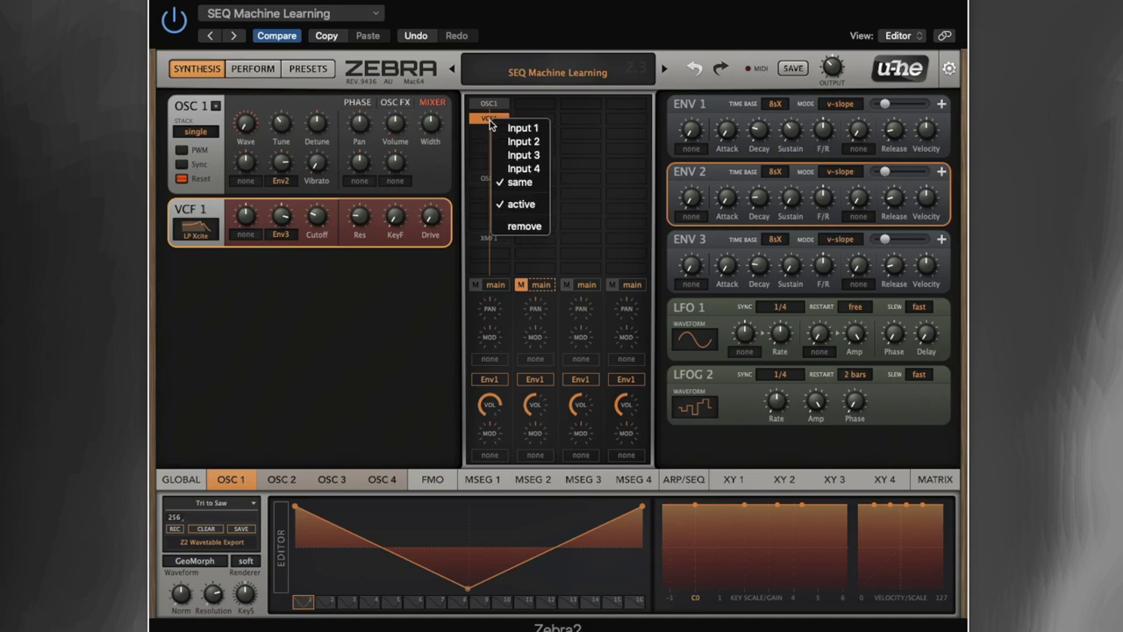
{"action": "left_click", "coordinate": [521, 203]}
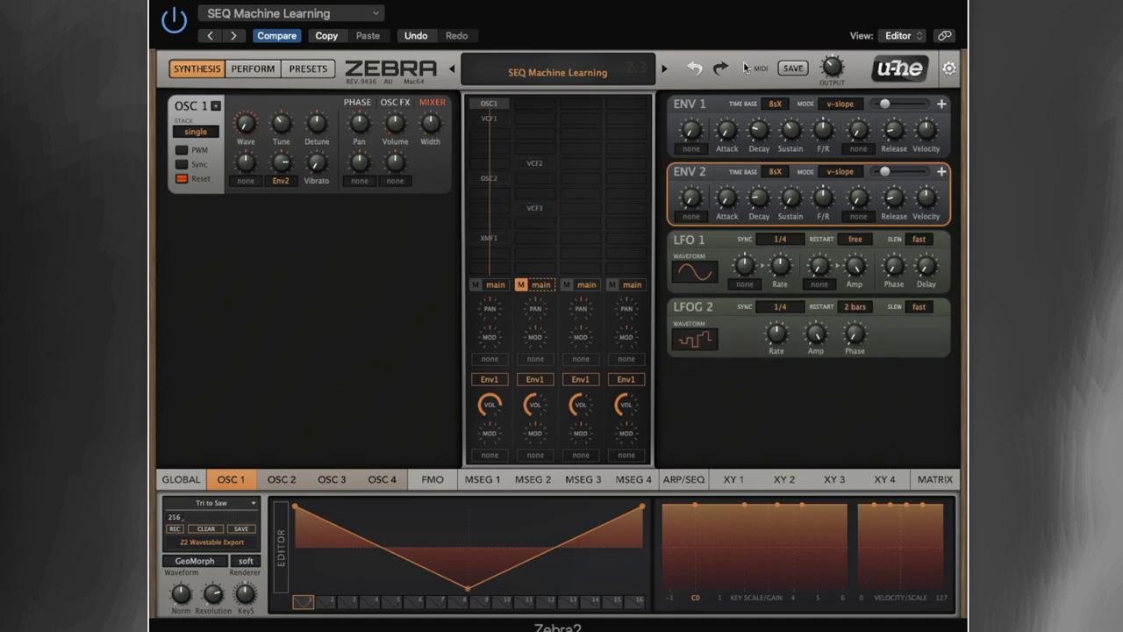
{"action": "left_click_drag", "start_coordinate": [832, 66], "coordinate": [832, 43]}
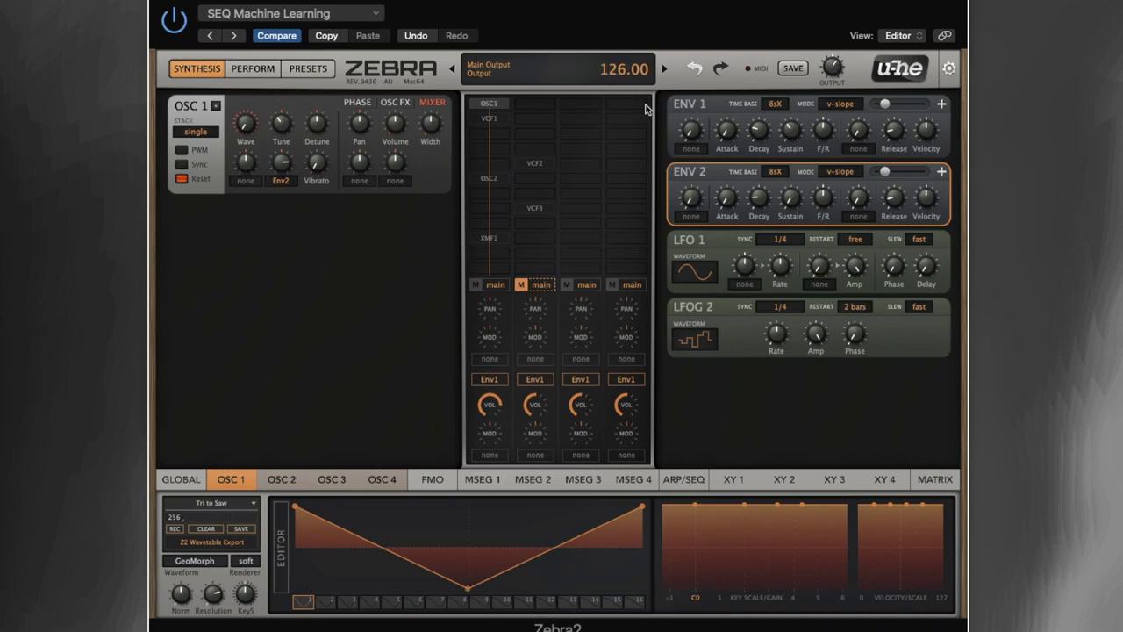
Reactivate VCF1 and set its Env3 modulation depth to 34
{"action": "right_click", "coordinate": [491, 127]}
{"action": "left_click", "coordinate": [523, 202]}
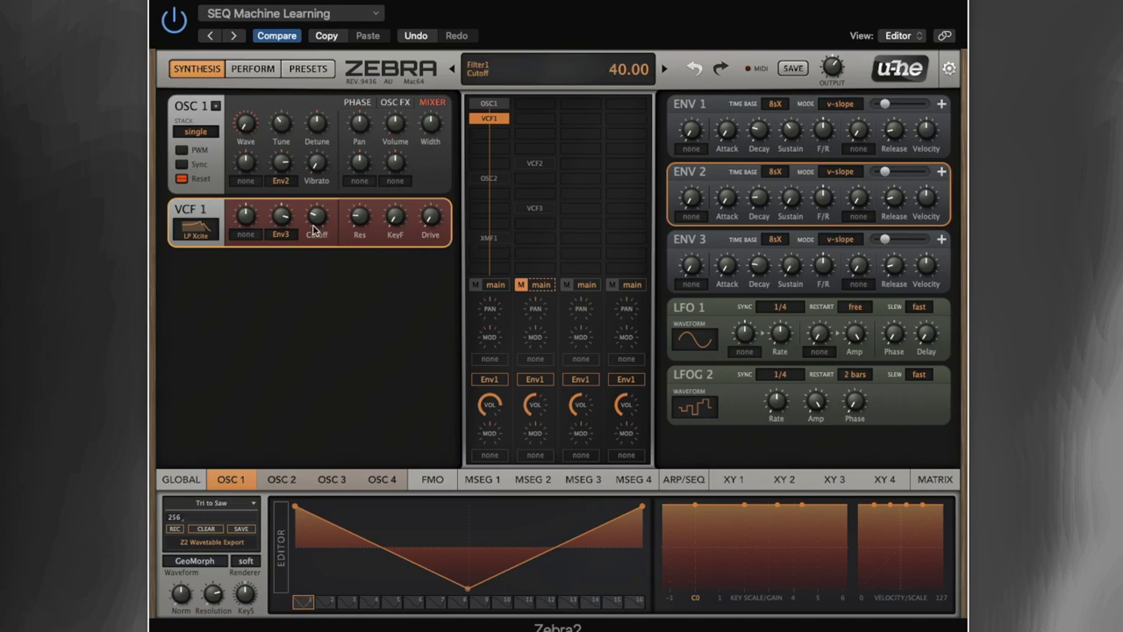
{"action": "double_click", "coordinate": [281, 217]}
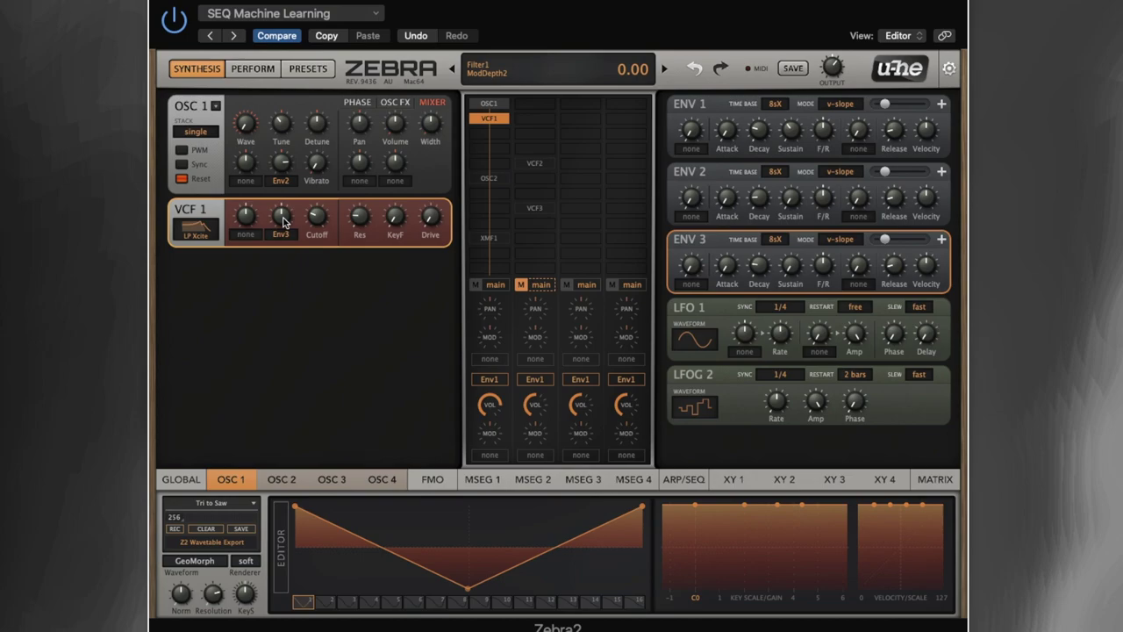
{"action": "left_click_drag", "start_coordinate": [283, 223], "coordinate": [281, 178]}
Unmute channel 2, activate the SR Decimate VCF2, and toggle channel 1's mute off and on
{"action": "left_click", "coordinate": [521, 285]}
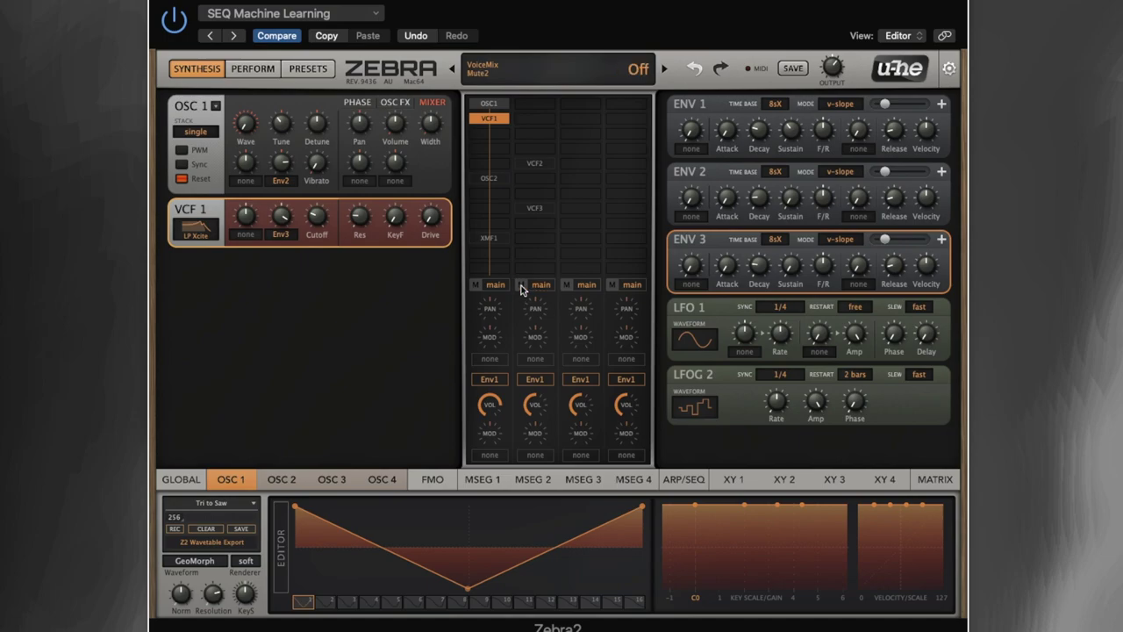
{"action": "right_click", "coordinate": [537, 168]}
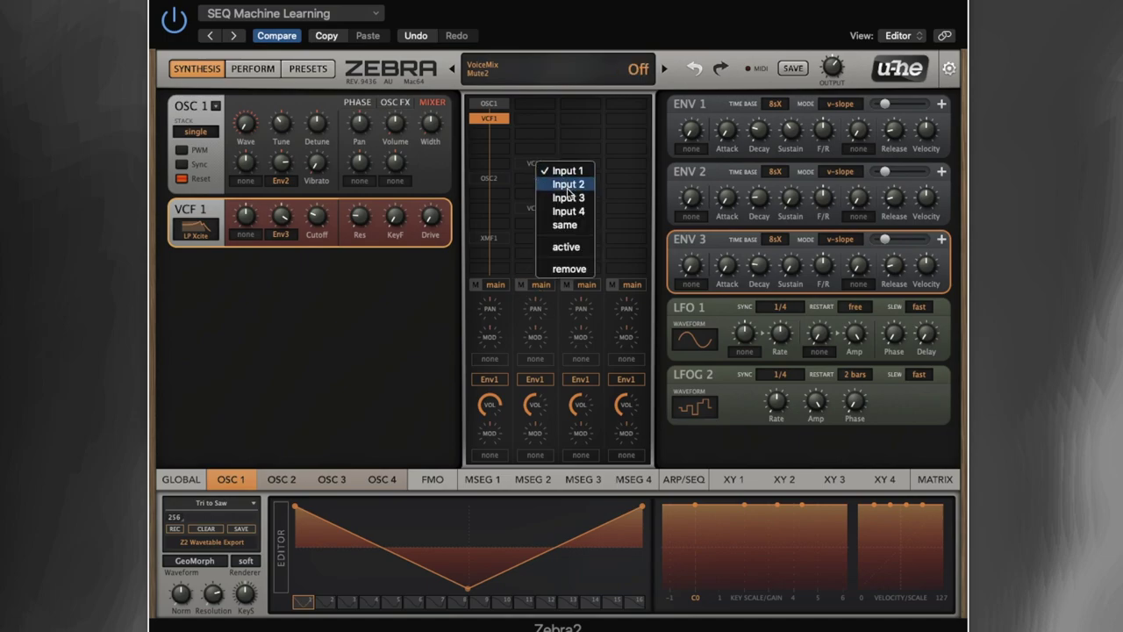
{"action": "left_click", "coordinate": [583, 251]}
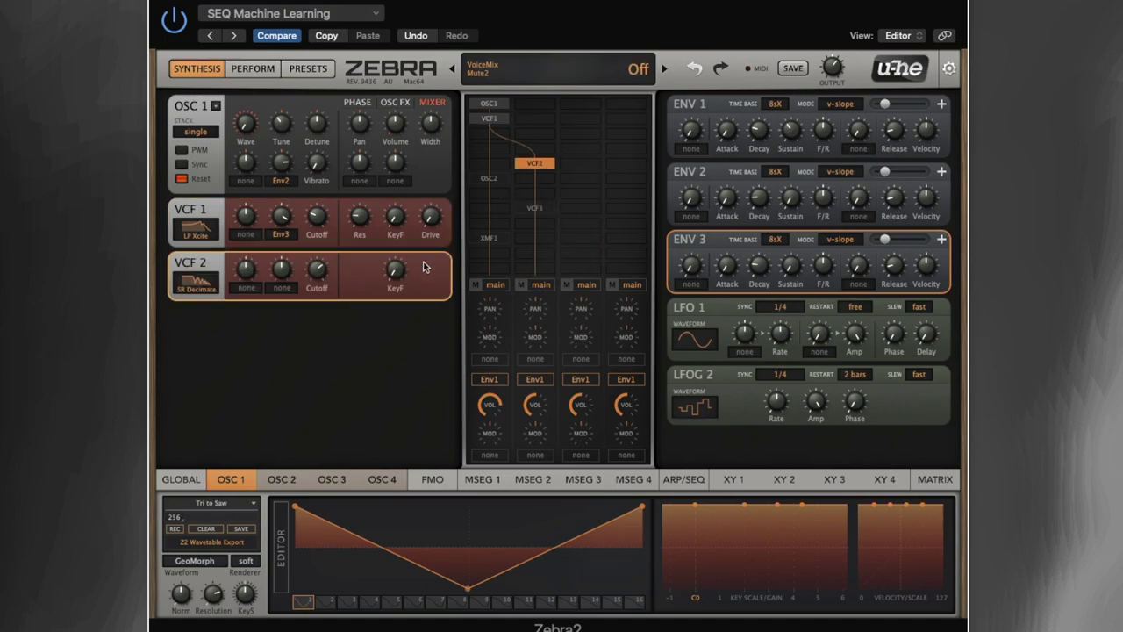
{"action": "right_click", "coordinate": [535, 169]}
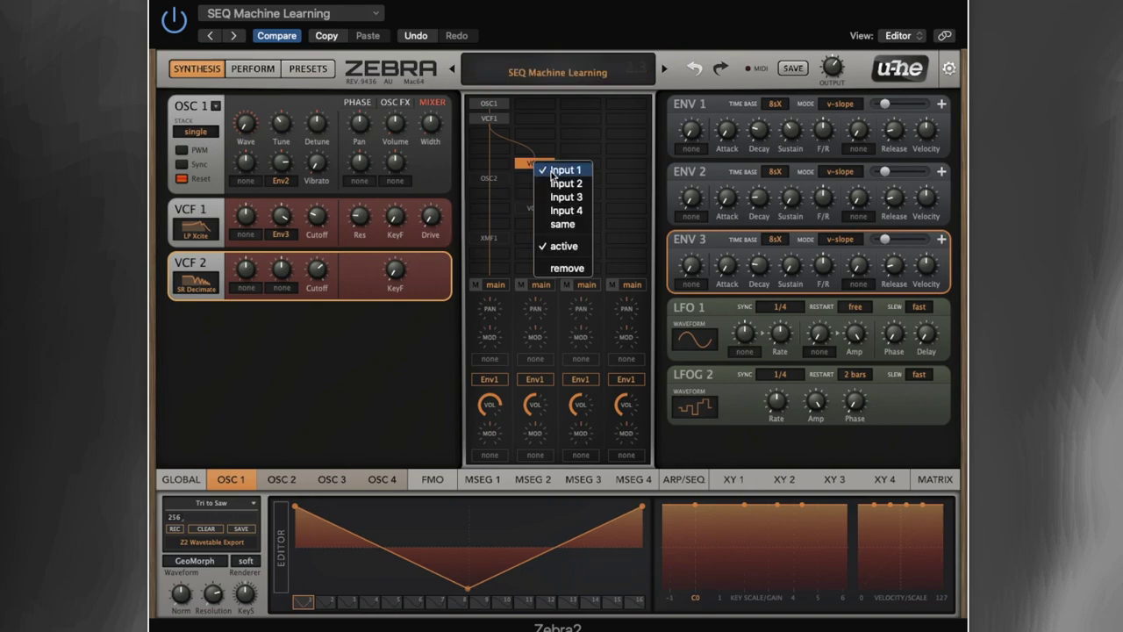
{"action": "left_click", "coordinate": [523, 168]}
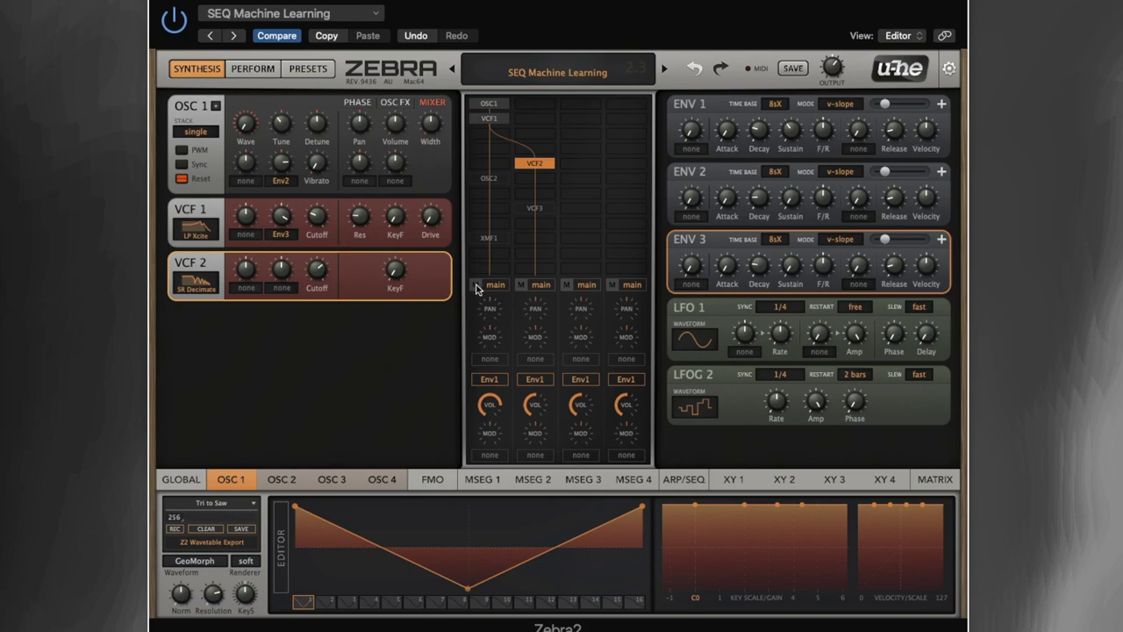
{"action": "left_click", "coordinate": [475, 286]}
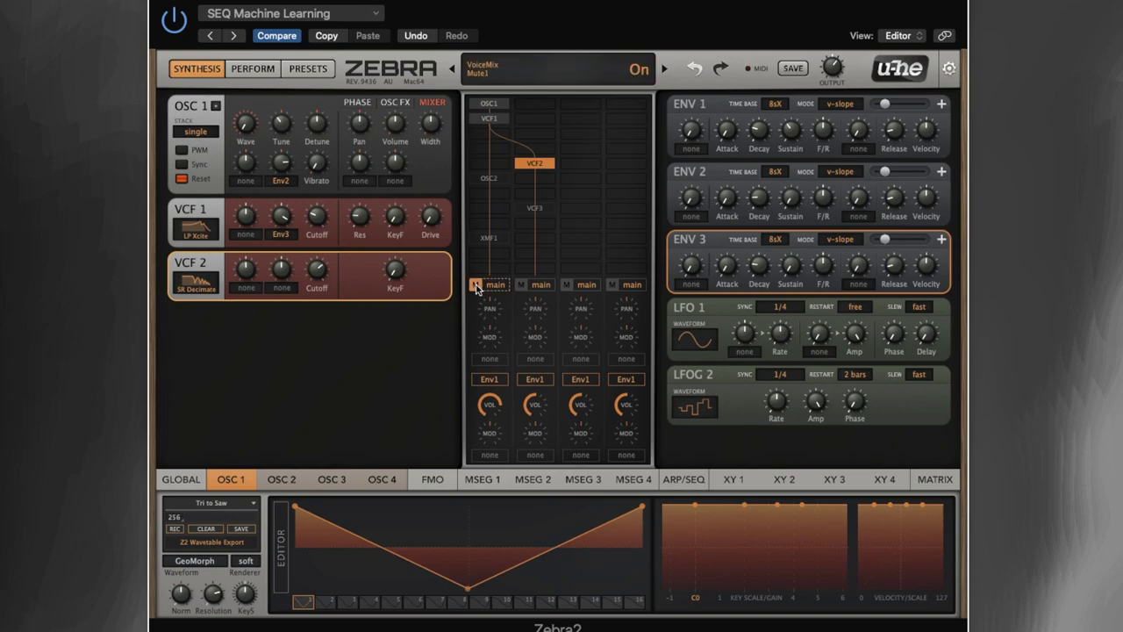
{"action": "left_click", "coordinate": [476, 286]}
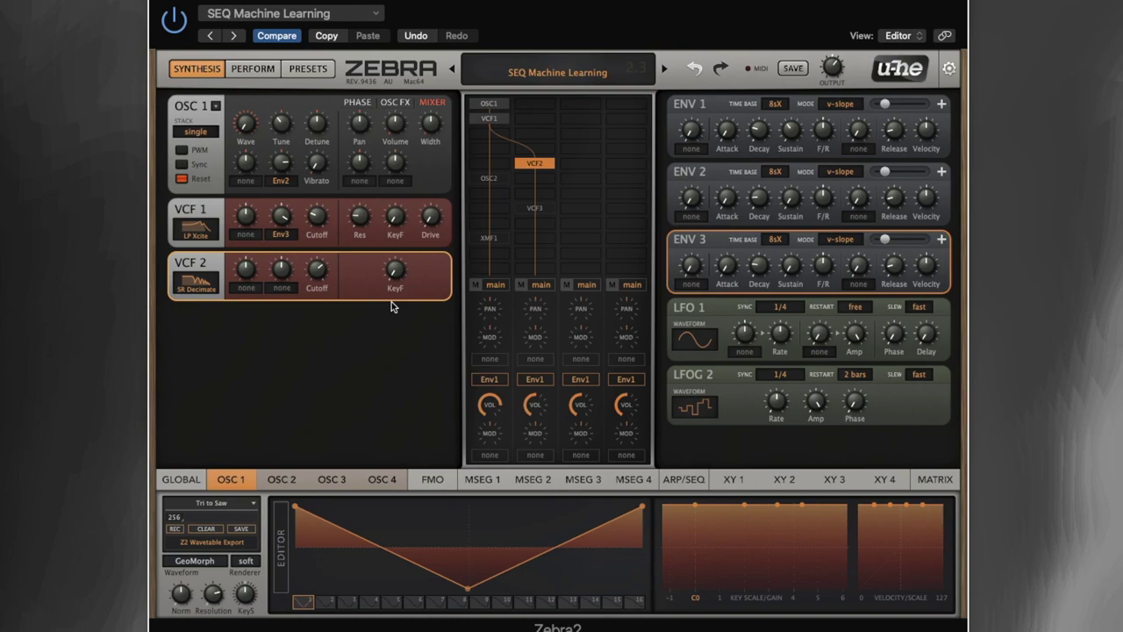
Activate the LP Allround VCF3, toggling it off and on, and set its Env4 depth to -8
{"action": "right_click", "coordinate": [533, 211]}
{"action": "left_click", "coordinate": [568, 289]}
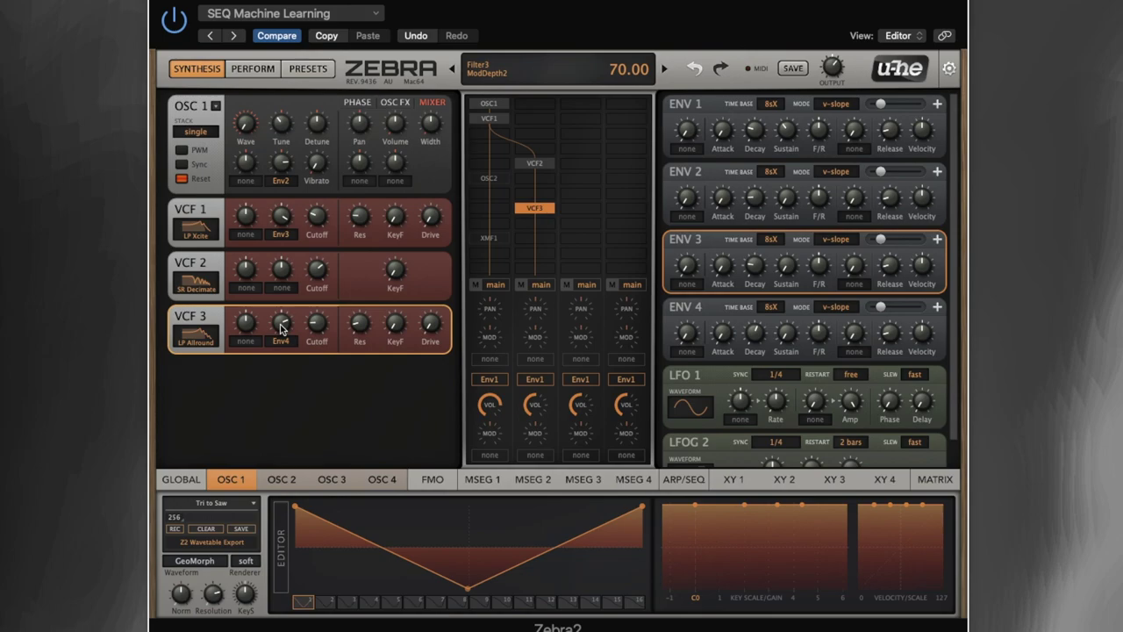
{"action": "right_click", "coordinate": [542, 211]}
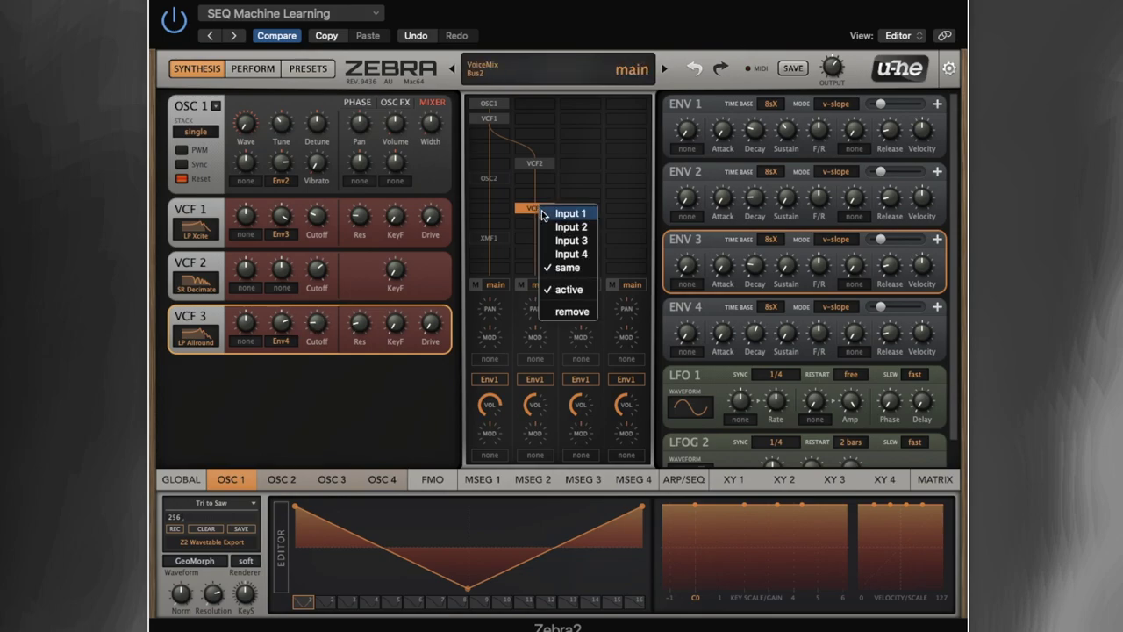
{"action": "left_click", "coordinate": [568, 290]}
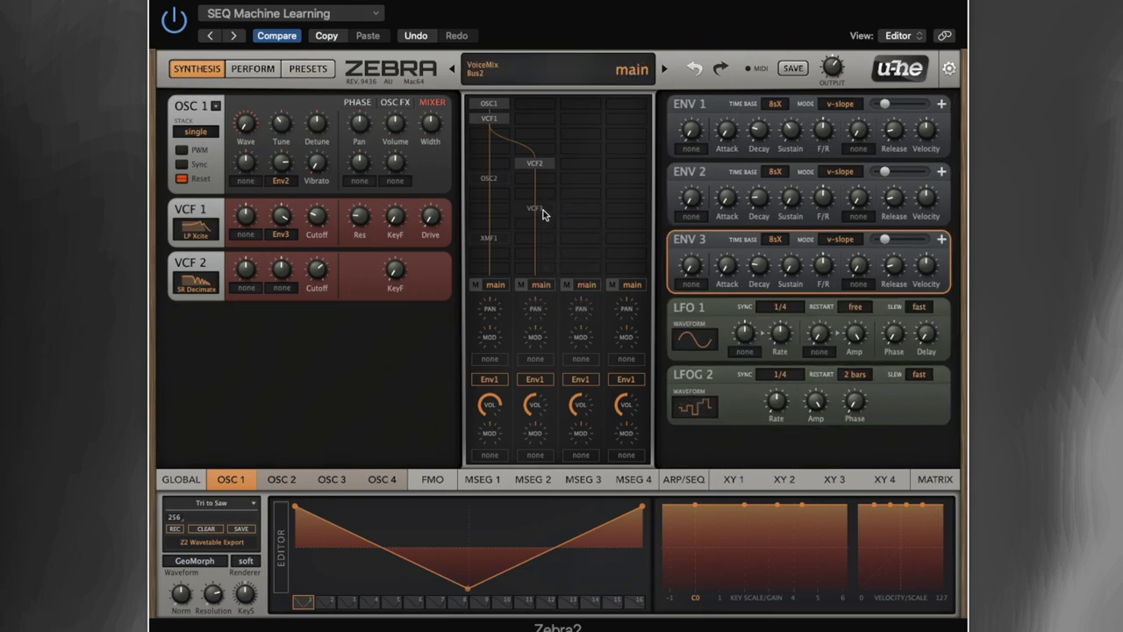
{"action": "right_click", "coordinate": [543, 209]}
{"action": "left_click", "coordinate": [565, 293]}
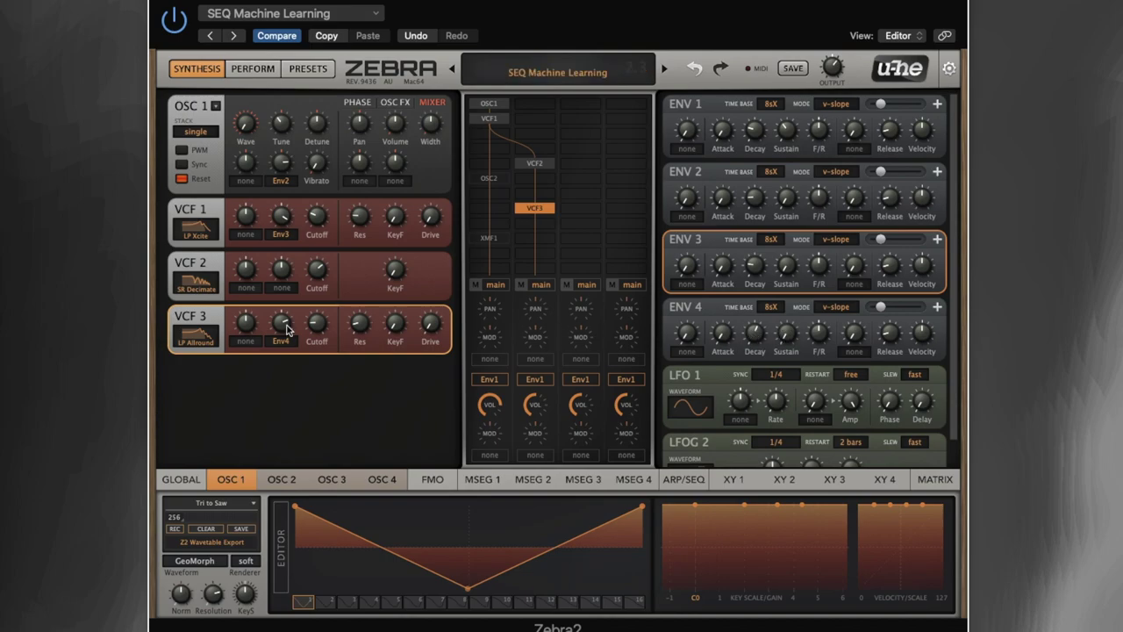
{"action": "mouse_move", "coordinate": [286, 328]}
{"action": "left_mouse_down"}
{"action": "mouse_move", "coordinate": [282, 354]}
{"action": "mouse_move", "coordinate": [282, 326]}
{"action": "left_mouse_up"}
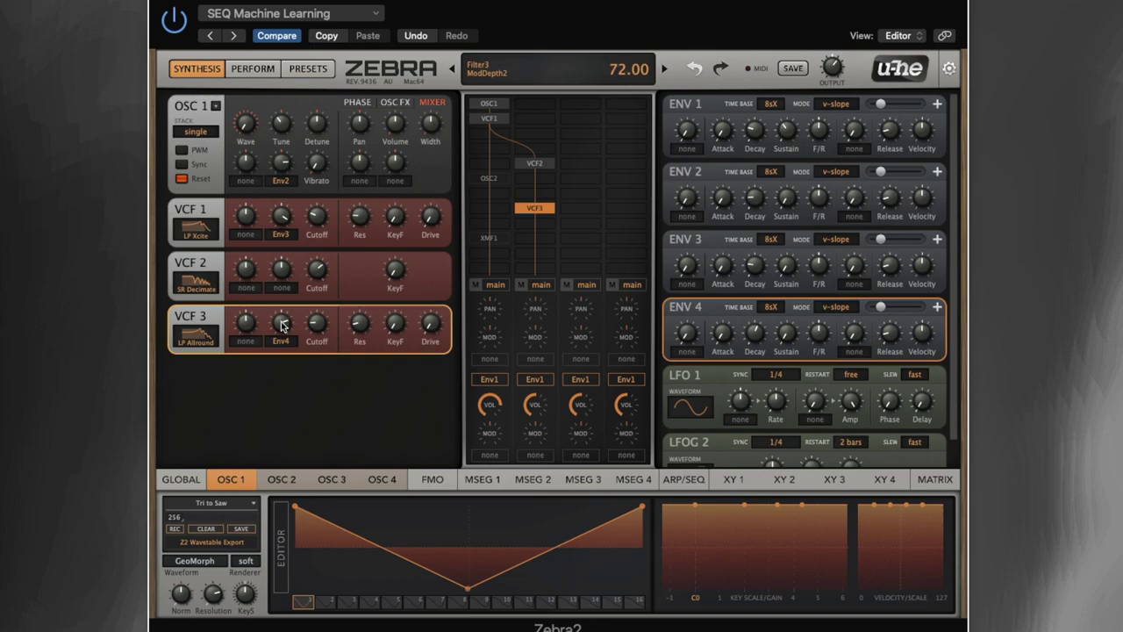
Activate OSC2 and keep LFOG 1's waveform on rand hold
{"action": "left_click", "coordinate": [494, 181]}
{"action": "left_click", "coordinate": [524, 262]}
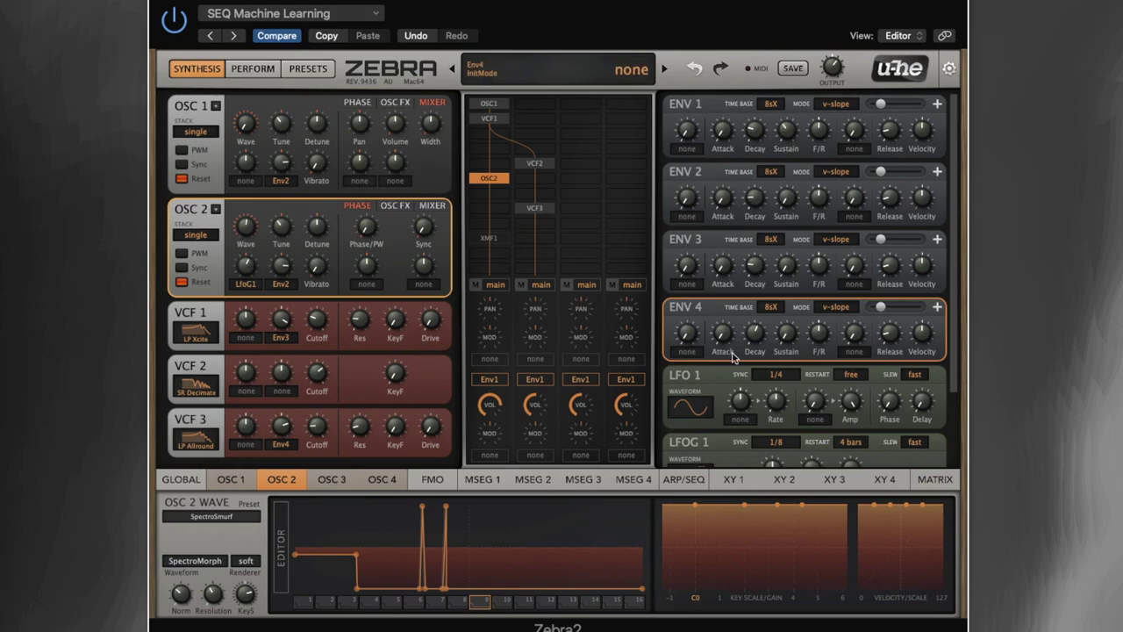
{"action": "scroll", "coordinate": [957, 289], "scroll_direction": "down", "scroll_amount": 3}
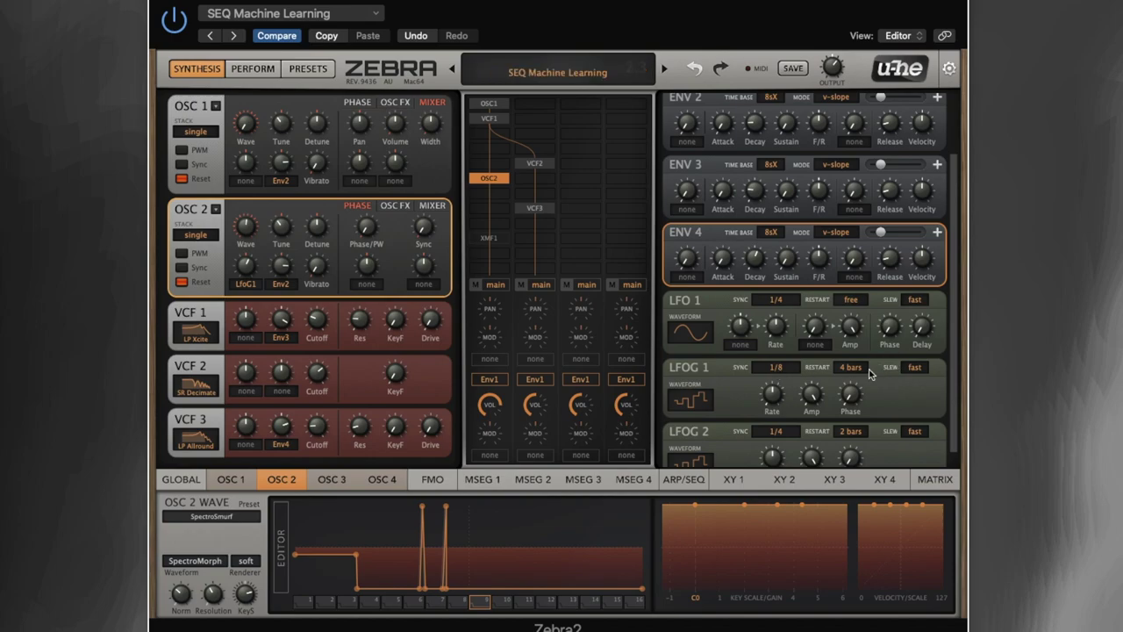
{"action": "left_click", "coordinate": [690, 401]}
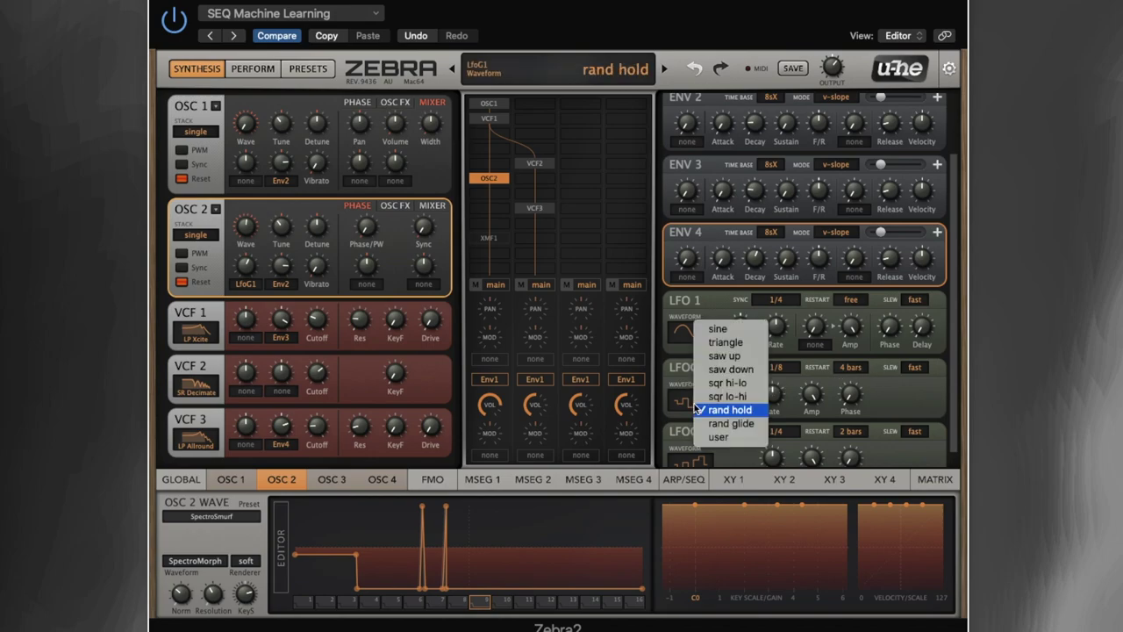
{"action": "left_click", "coordinate": [687, 403]}
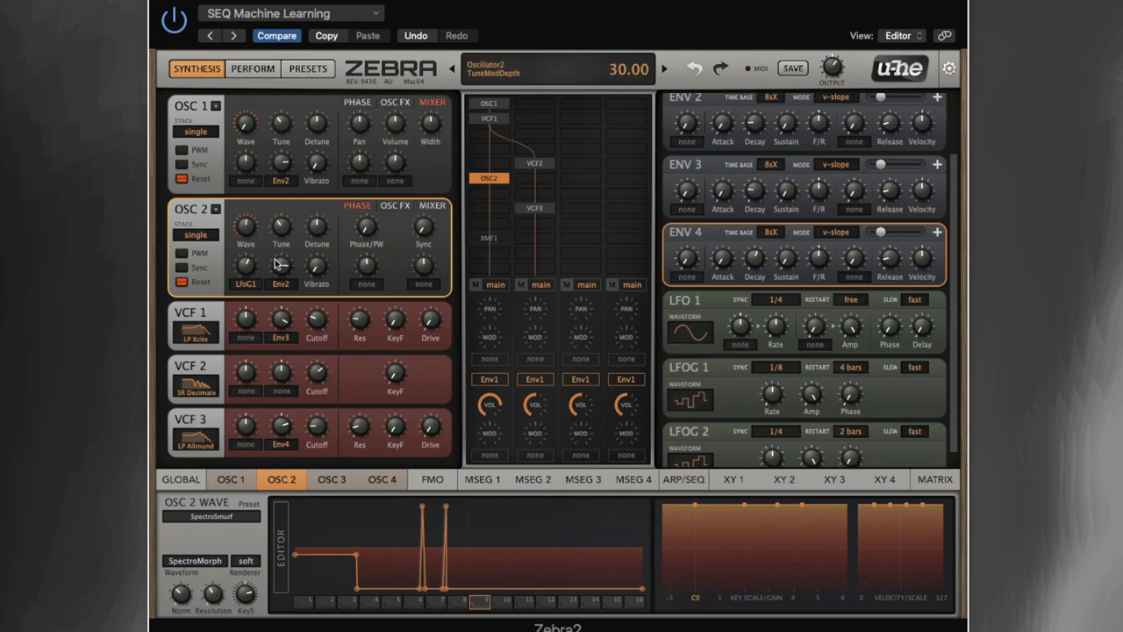
Keep LfoG1 as OSC 2's Wave modulation source and set its depth to 1.60
{"action": "left_click", "coordinate": [245, 270]}
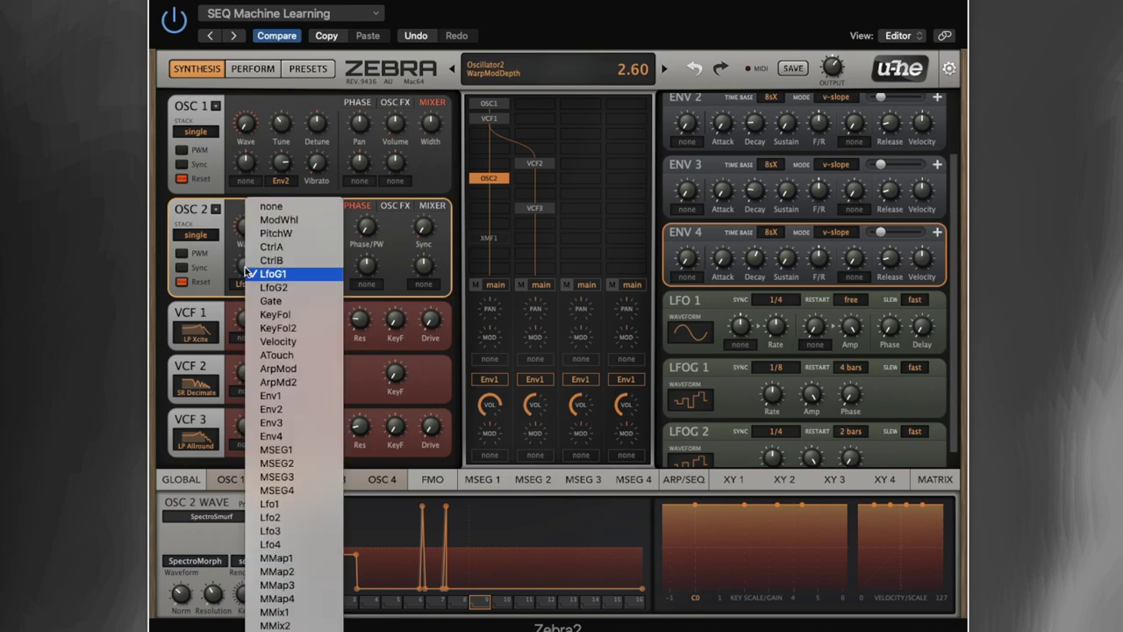
{"action": "left_click", "coordinate": [246, 270]}
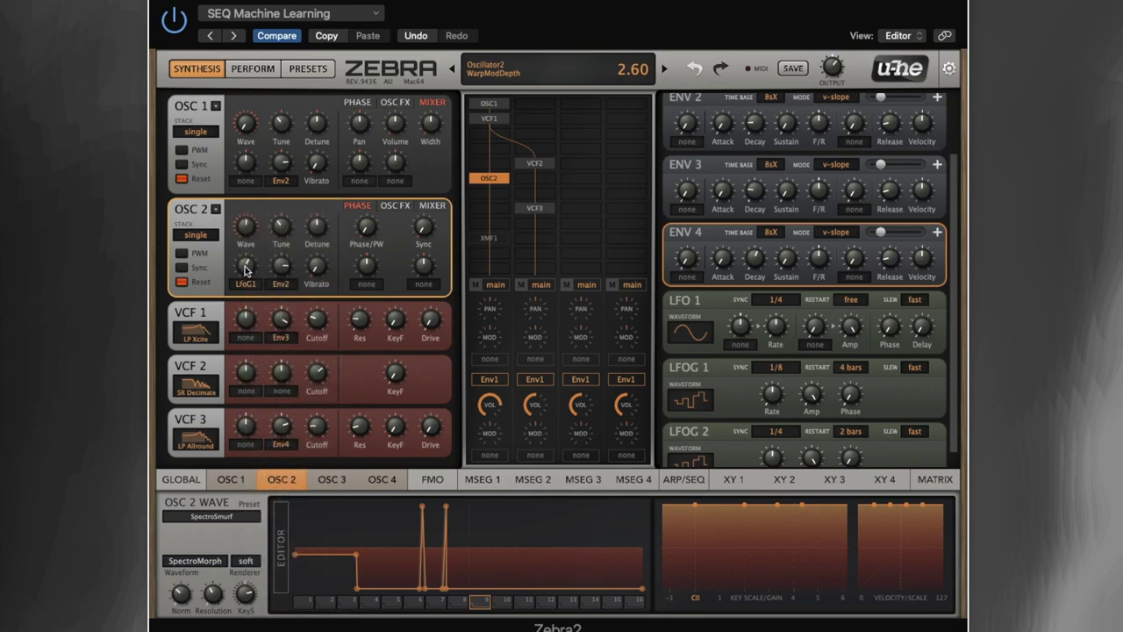
{"action": "double_click", "coordinate": [246, 268]}
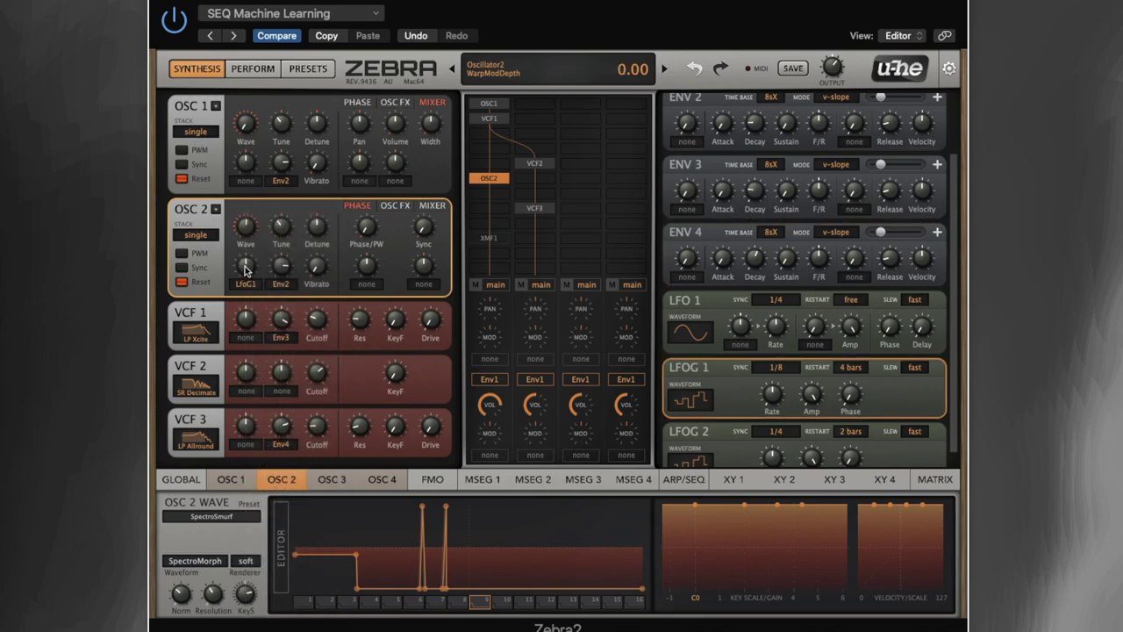
{"action": "left_click_drag", "start_coordinate": [245, 270], "coordinate": [249, 261]}
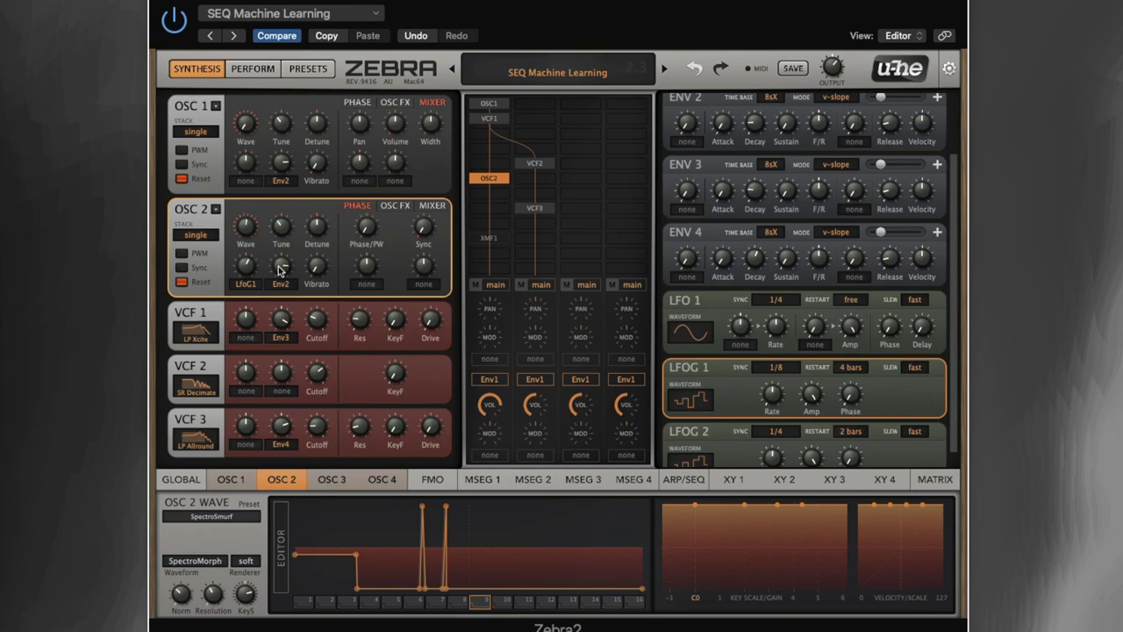
{"action": "right_click", "coordinate": [505, 178]}
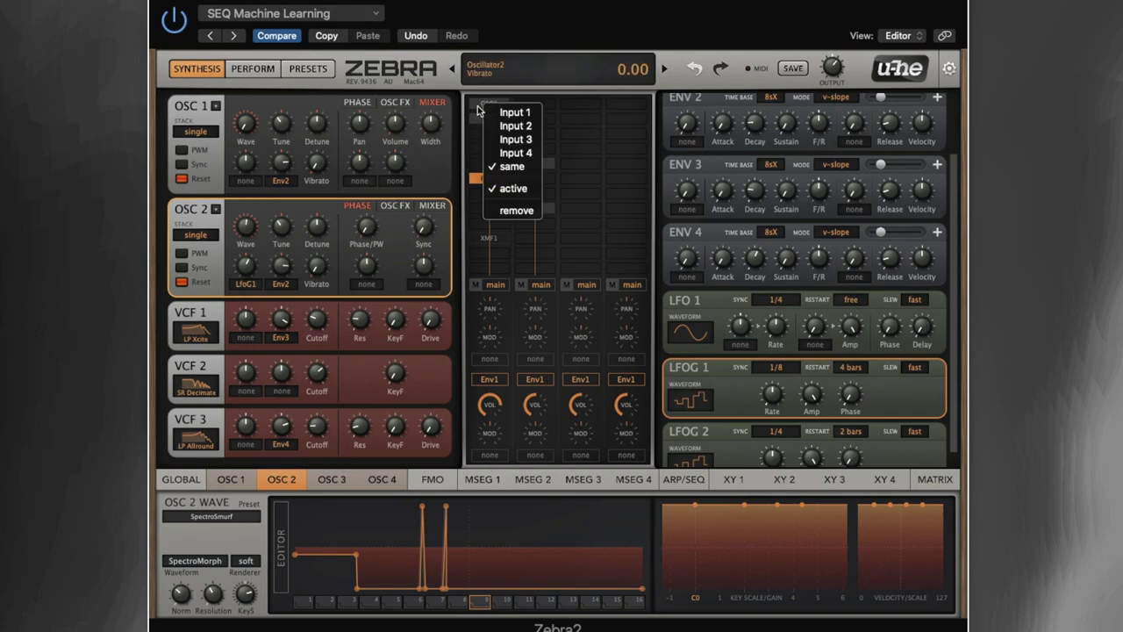
{"action": "left_click", "coordinate": [514, 188]}
{"action": "right_click", "coordinate": [522, 188]}
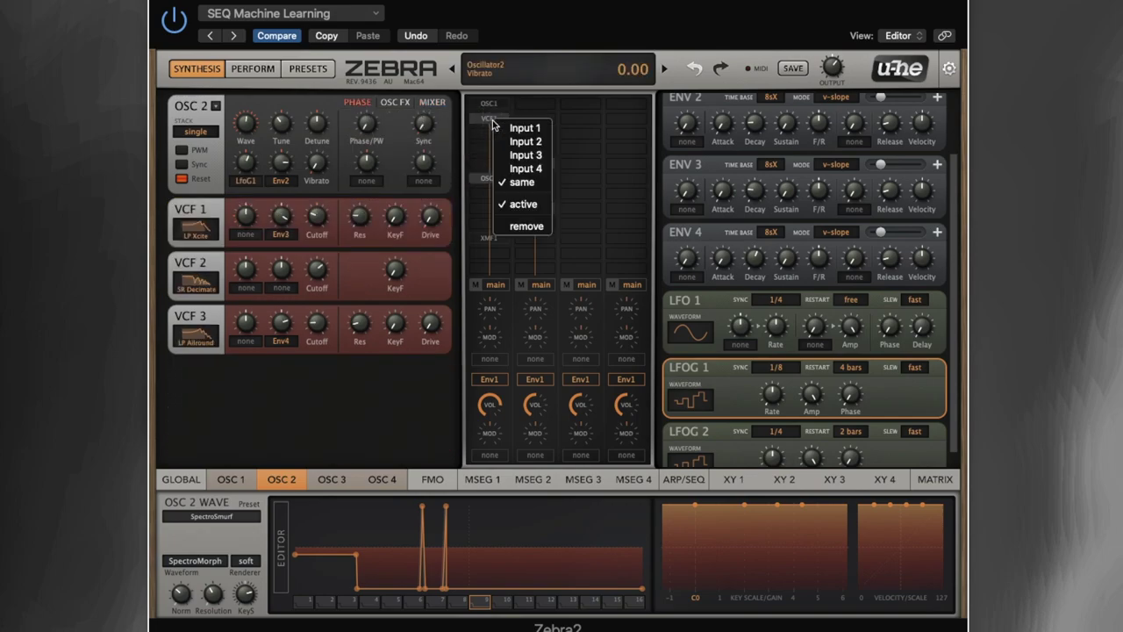
{"action": "left_click", "coordinate": [523, 205]}
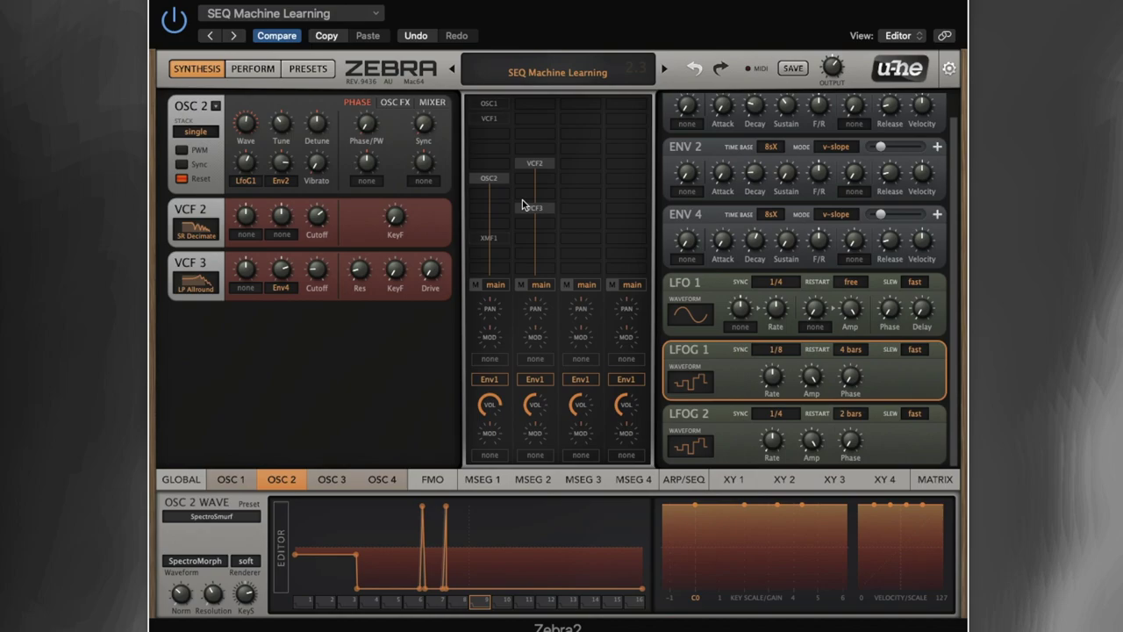
{"action": "right_click", "coordinate": [519, 181]}
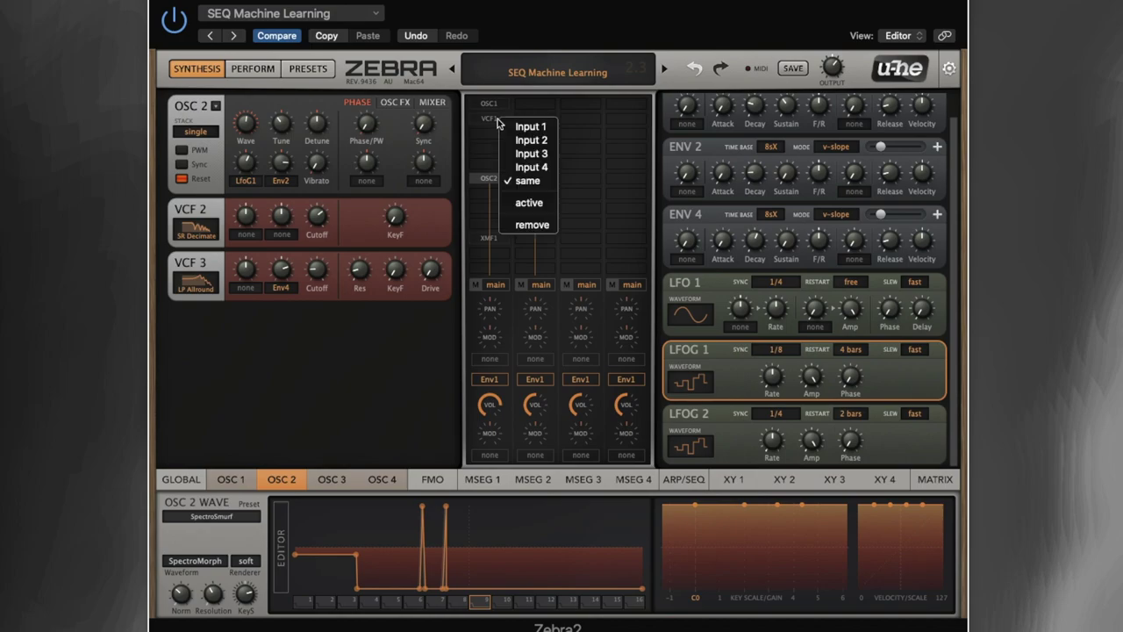
{"action": "left_click", "coordinate": [528, 202]}
{"action": "right_click", "coordinate": [514, 165]}
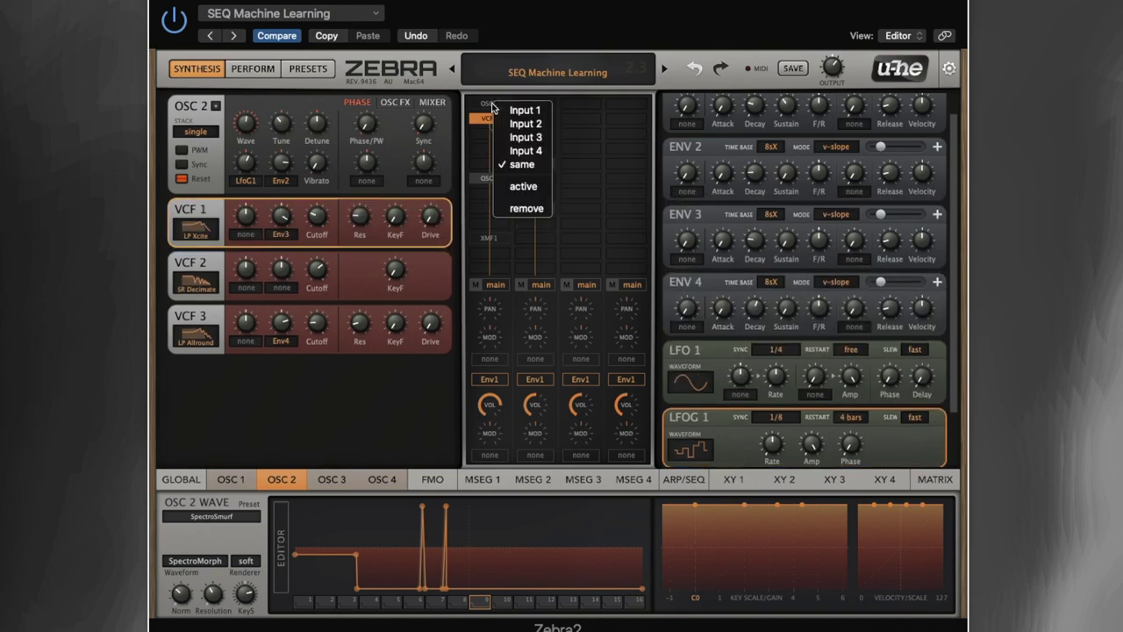
{"action": "left_click", "coordinate": [542, 190]}
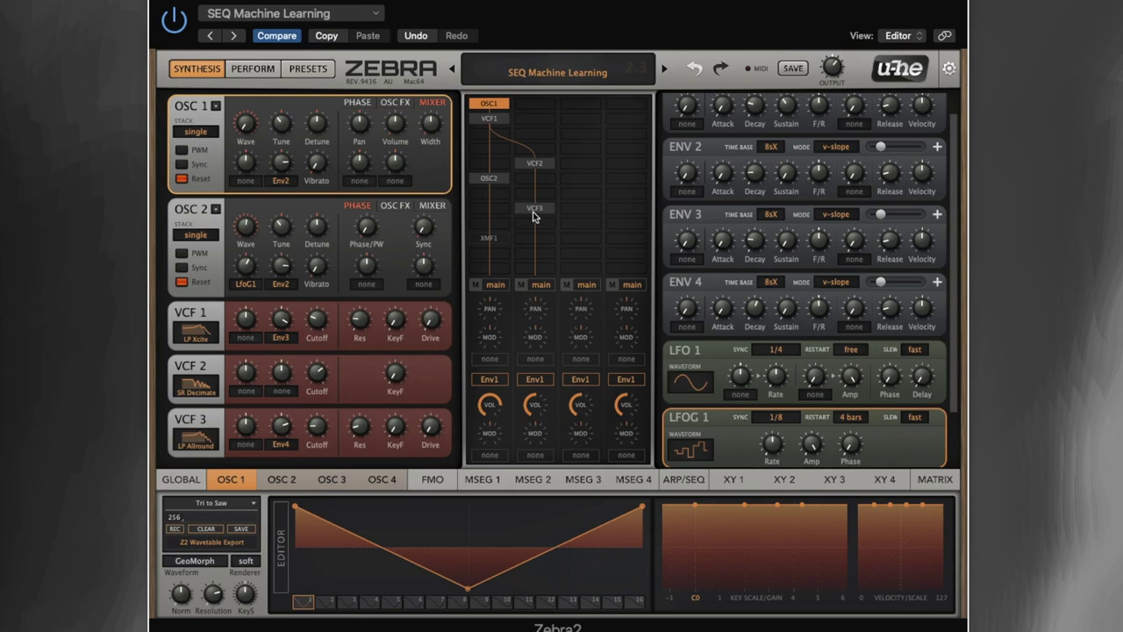
Activate the XMF1 module and lower the main output level
{"action": "right_click", "coordinate": [496, 240]}
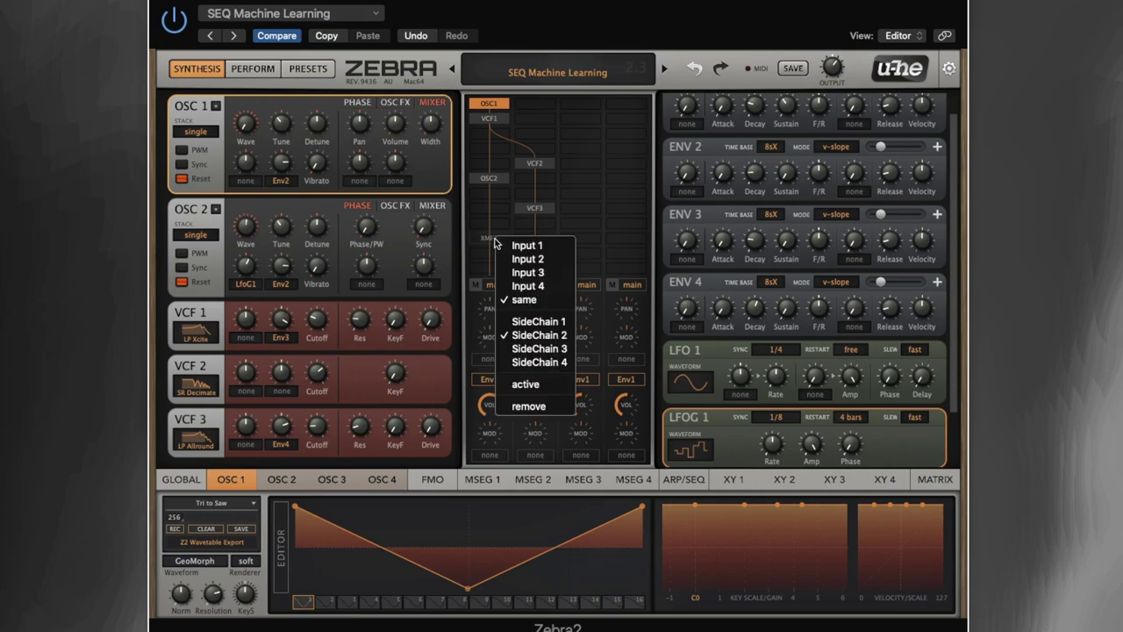
{"action": "left_click", "coordinate": [537, 384]}
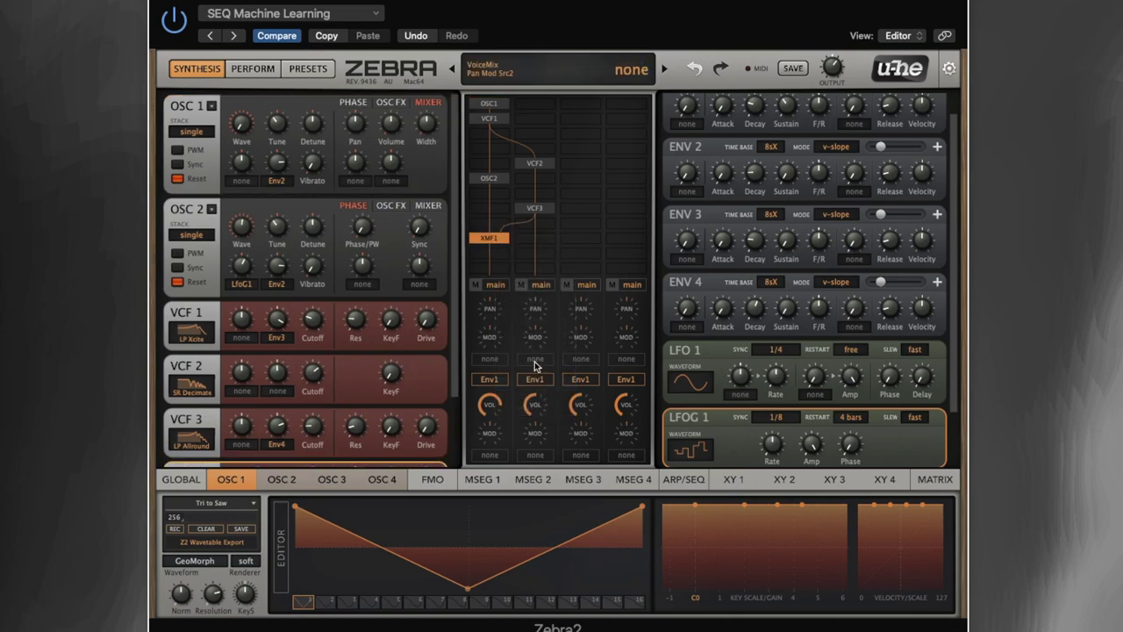
{"action": "right_click", "coordinate": [489, 240]}
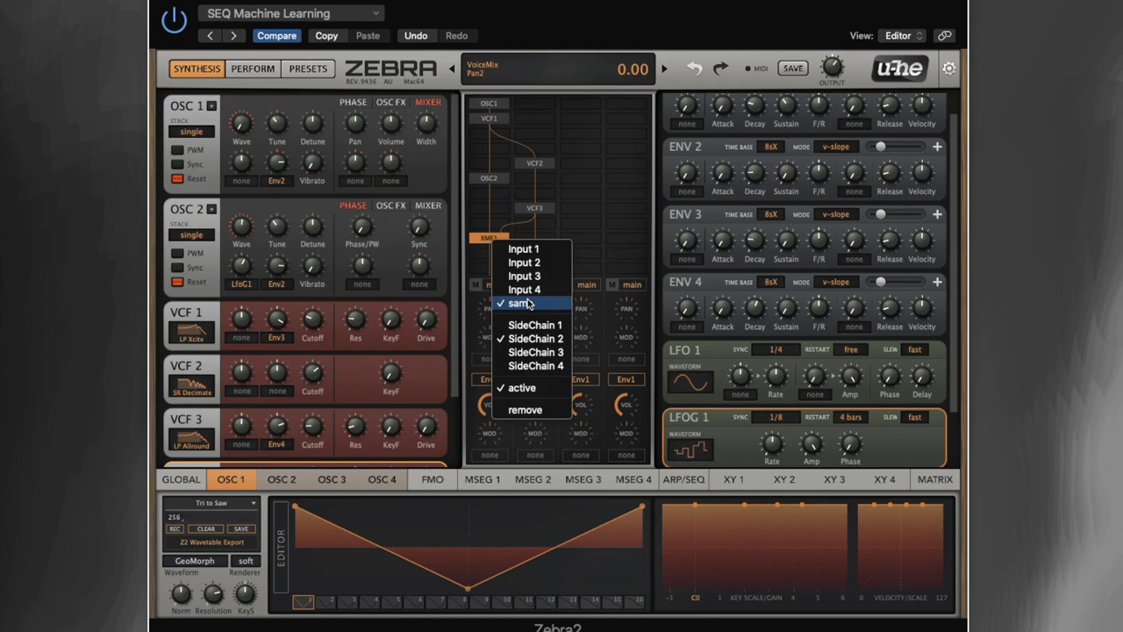
{"action": "left_click", "coordinate": [486, 213]}
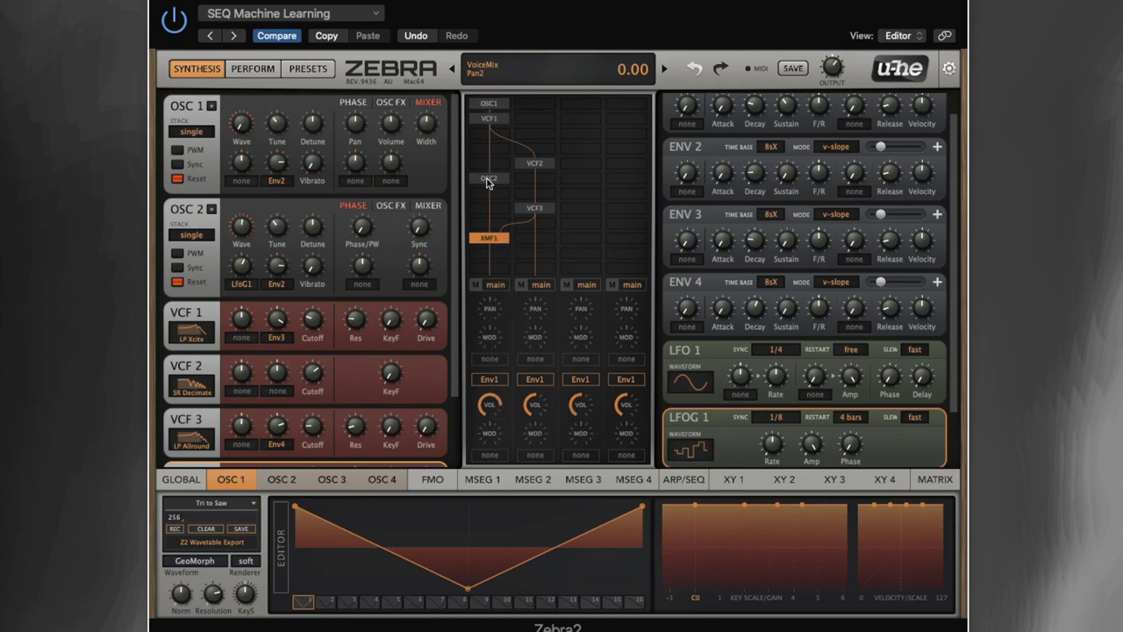
{"action": "left_click", "coordinate": [497, 237]}
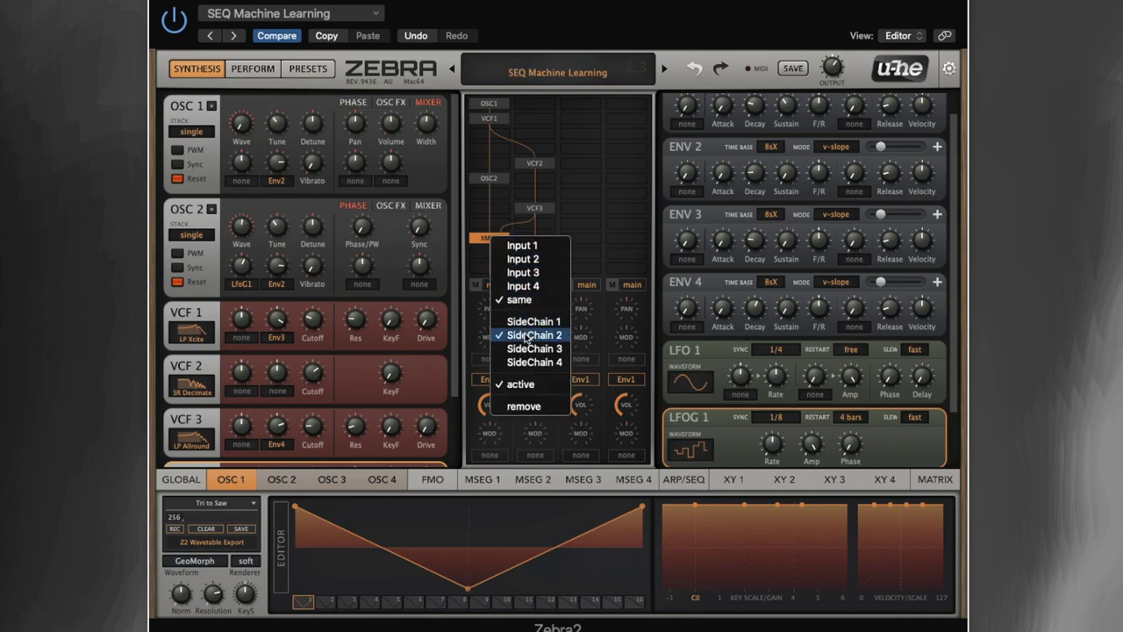
{"action": "left_click", "coordinate": [536, 176]}
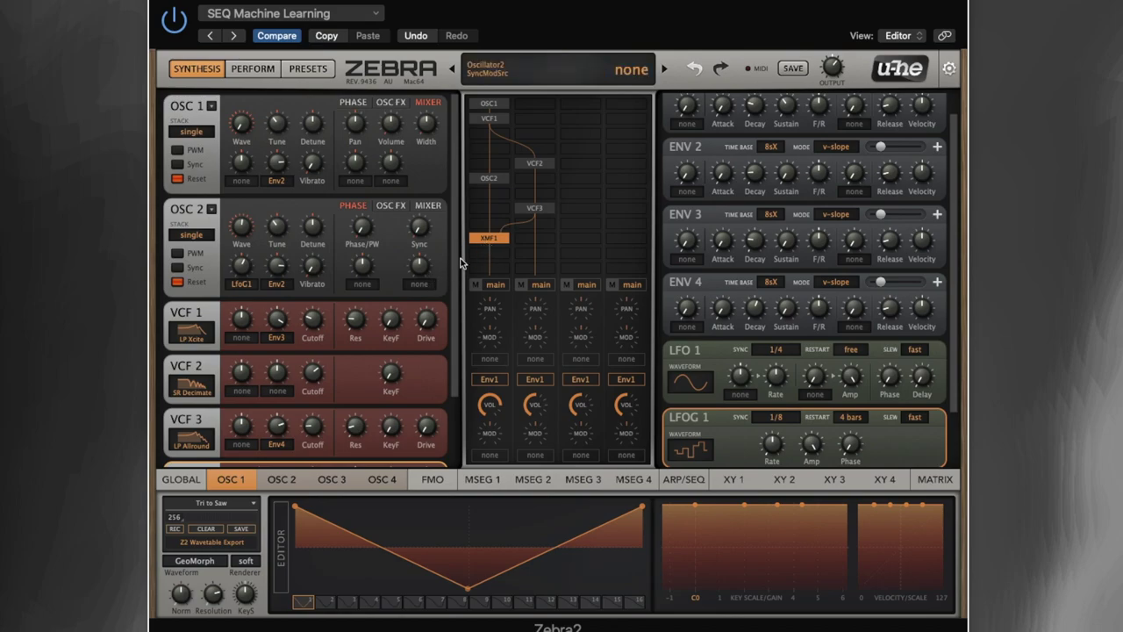
{"action": "left_click_drag", "start_coordinate": [834, 69], "coordinate": [832, 84]}
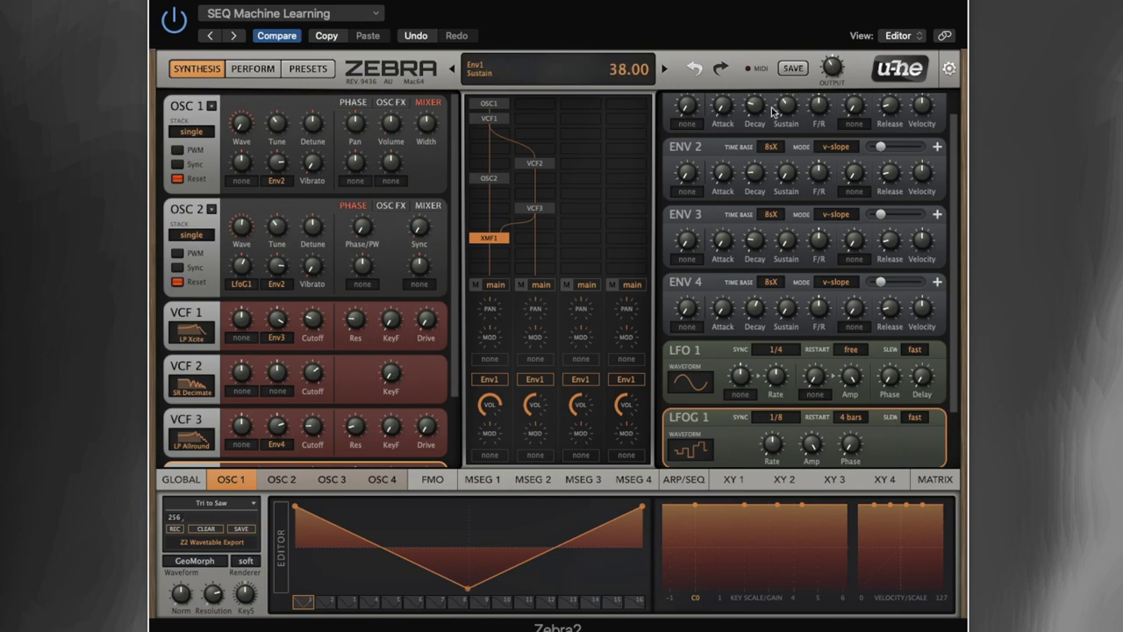
Toggle XMF1 off and back on so it stays active
{"action": "left_click_drag", "start_coordinate": [457, 218], "coordinate": [456, 311]}
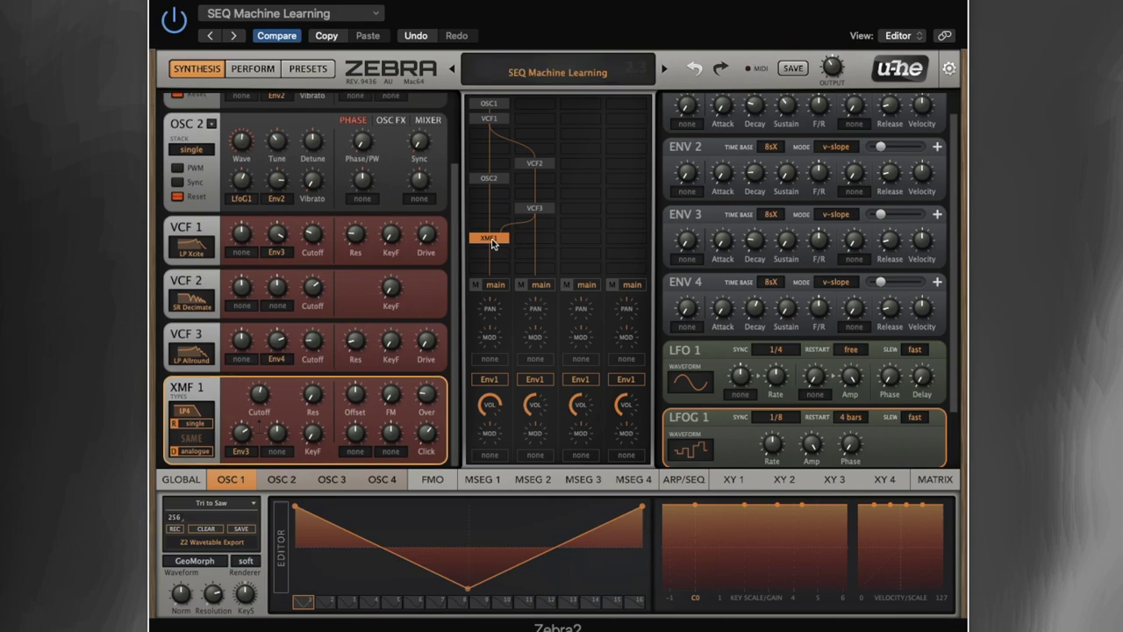
{"action": "right_click", "coordinate": [492, 244]}
{"action": "left_click", "coordinate": [537, 386]}
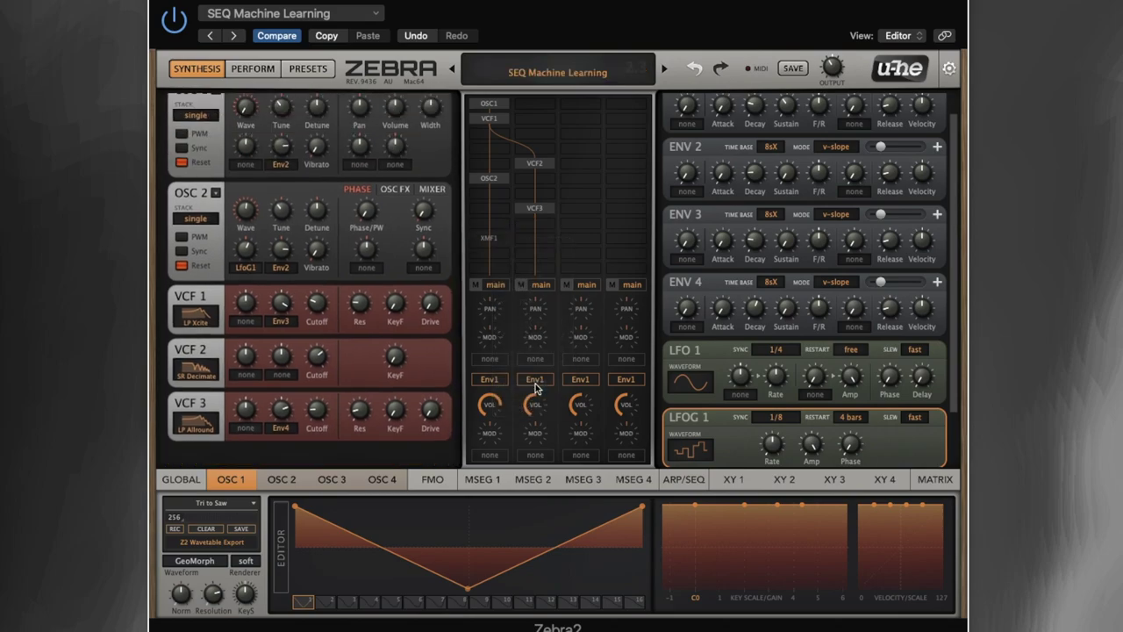
{"action": "right_click", "coordinate": [492, 244]}
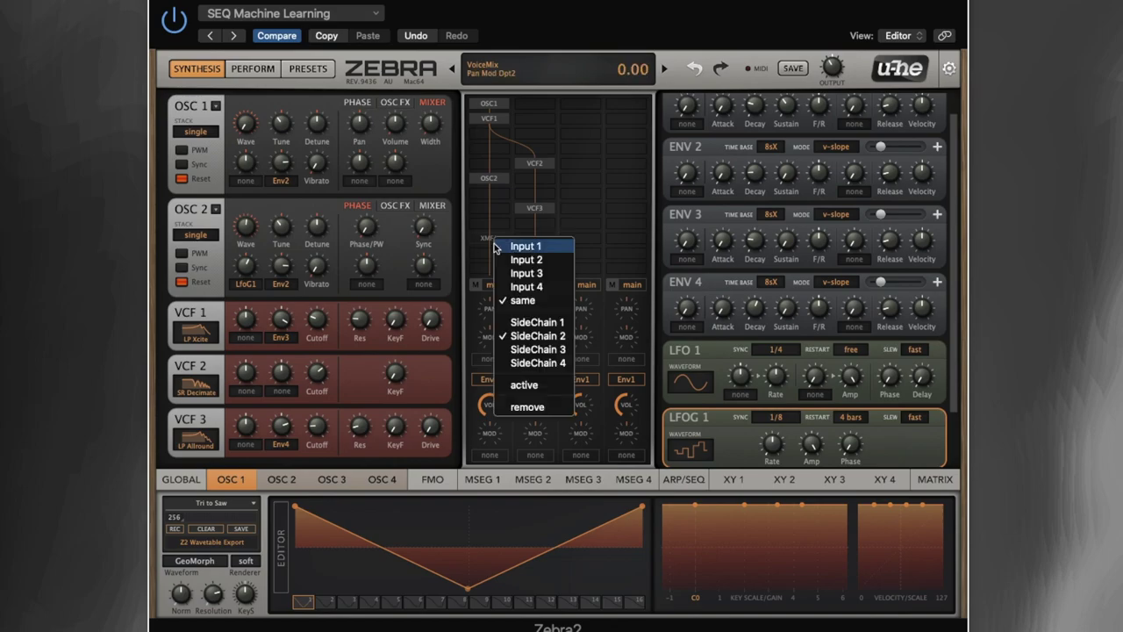
{"action": "left_click", "coordinate": [523, 384]}
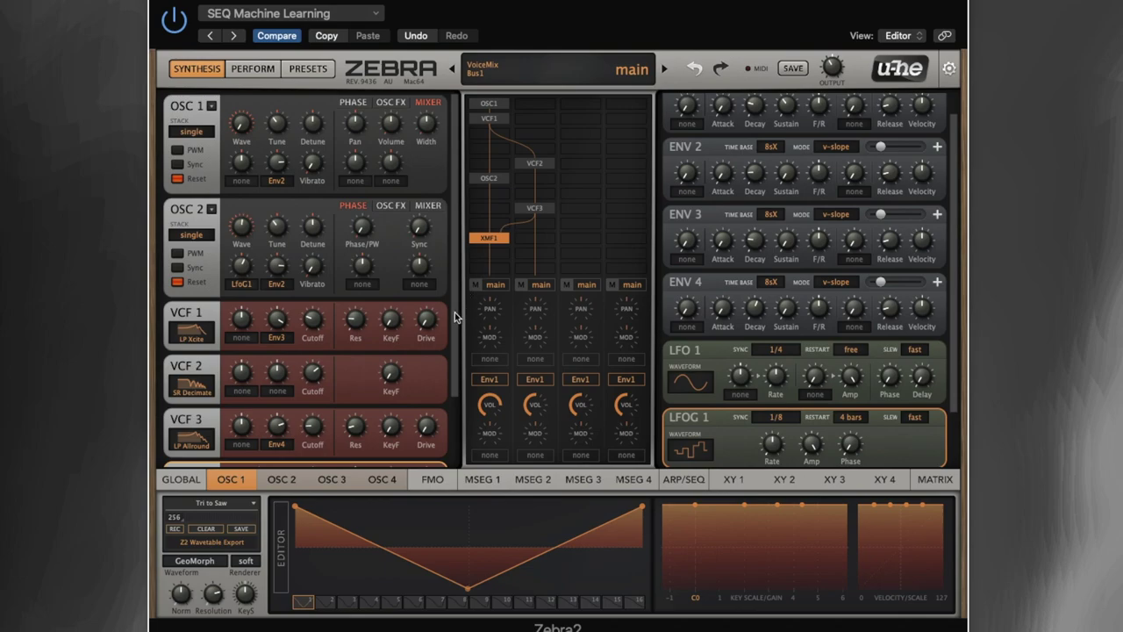
Turn XMF 1's overload down to near zero
{"action": "scroll", "coordinate": [456, 324], "scroll_direction": "down", "scroll_amount": 3}
{"action": "scroll", "coordinate": [454, 361], "scroll_direction": "down", "scroll_amount": 2}
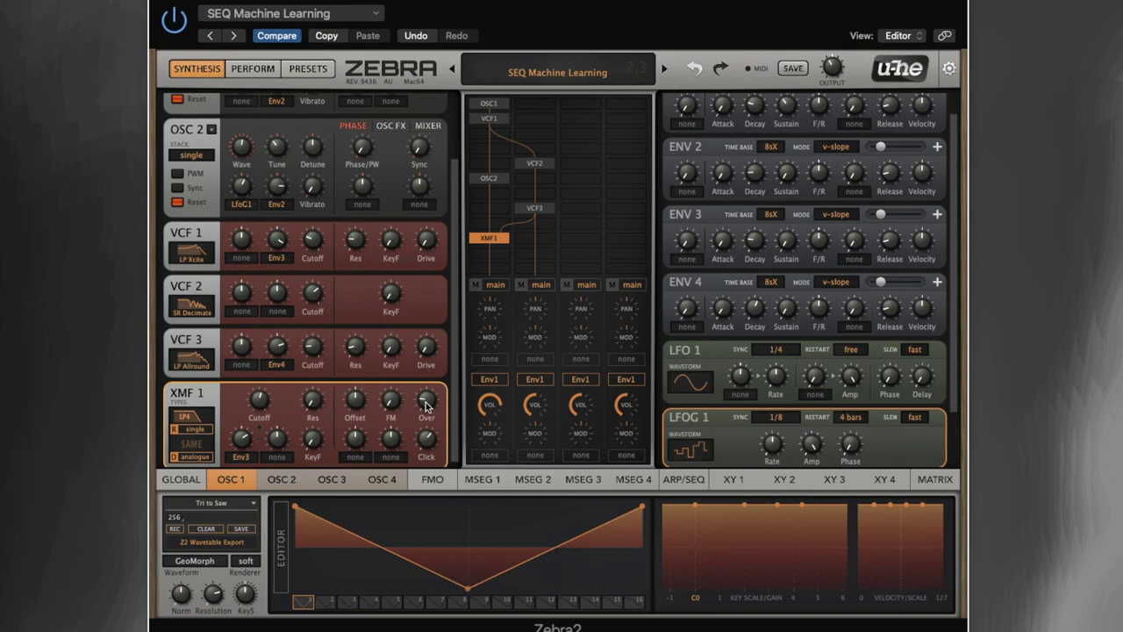
{"action": "left_click", "coordinate": [427, 405]}
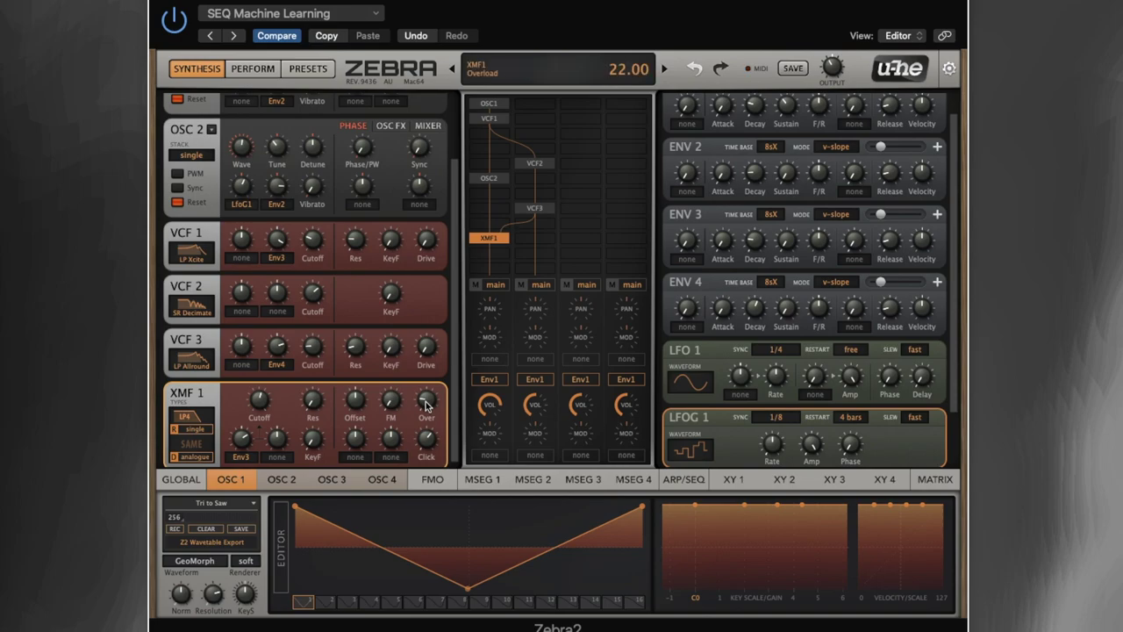
{"action": "mouse_move", "coordinate": [426, 405]}
{"action": "left_mouse_down"}
{"action": "mouse_move", "coordinate": [429, 444]}
{"action": "mouse_move", "coordinate": [423, 375]}
{"action": "mouse_move", "coordinate": [424, 408]}
{"action": "left_mouse_up"}
Set XMF 1's Click amount to about 75
{"action": "left_click", "coordinate": [427, 439]}
{"action": "left_click_drag", "start_coordinate": [427, 441], "coordinate": [431, 549]}
{"action": "mouse_move", "coordinate": [427, 440]}
{"action": "left_mouse_down"}
{"action": "mouse_move", "coordinate": [426, 296]}
{"action": "mouse_move", "coordinate": [429, 535]}
{"action": "mouse_move", "coordinate": [435, 436]}
{"action": "left_mouse_up"}
{"action": "scroll", "coordinate": [456, 383], "scroll_direction": "down", "scroll_amount": 1}
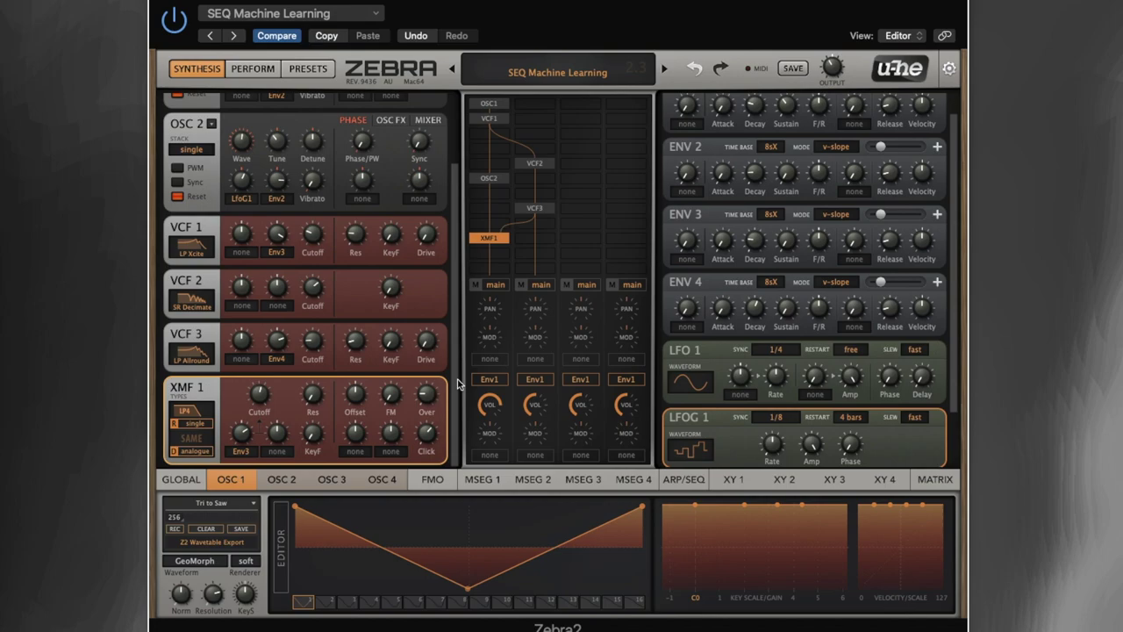
On the GLOBAL page, activate Delay 1, then toggle it off and back on
{"action": "left_click", "coordinate": [186, 481]}
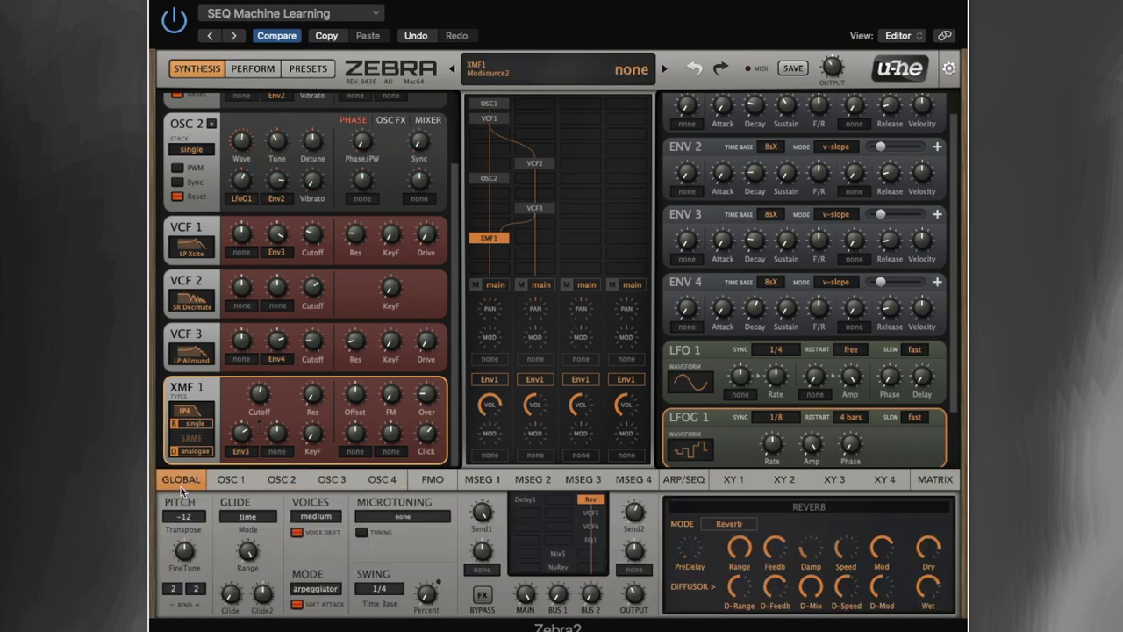
{"action": "right_click", "coordinate": [531, 502]}
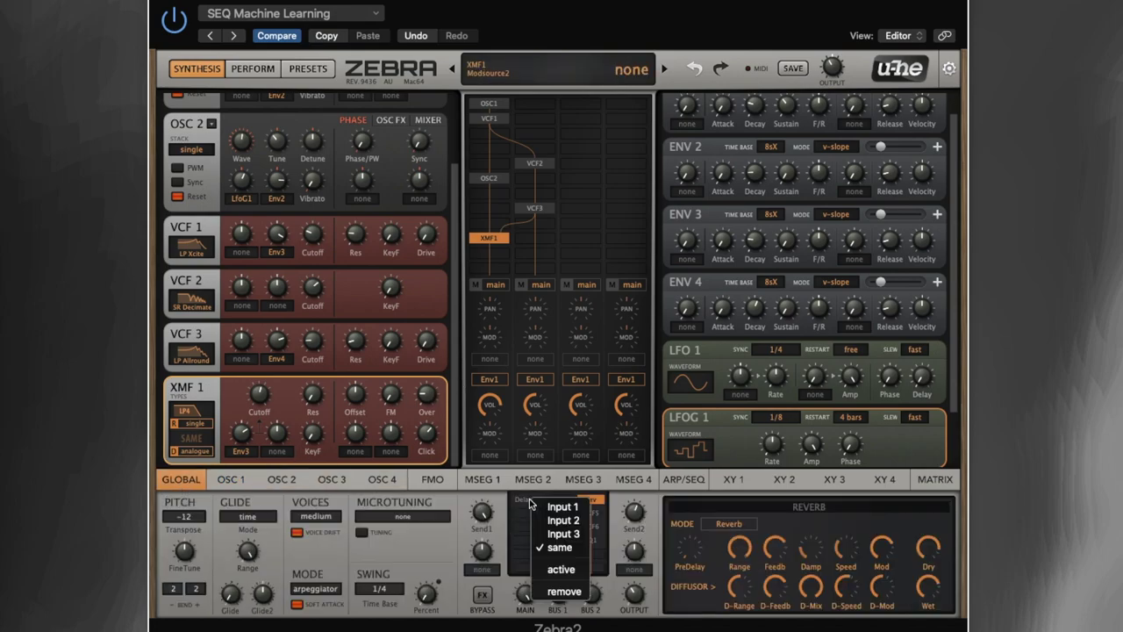
{"action": "left_click", "coordinate": [560, 570]}
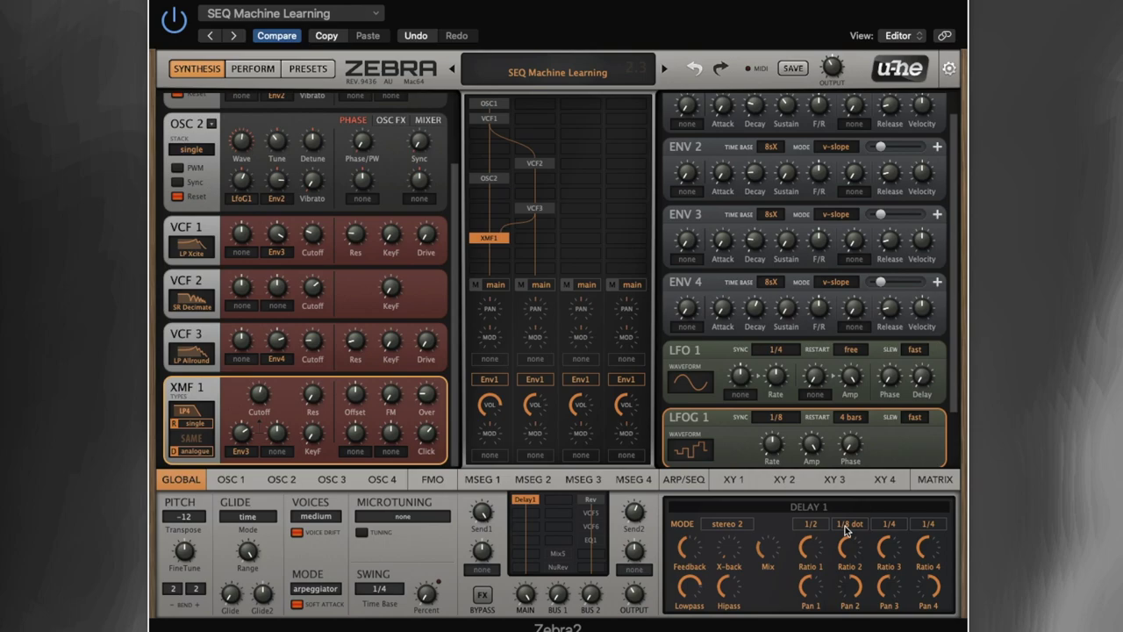
{"action": "right_click", "coordinate": [532, 504]}
{"action": "left_click", "coordinate": [555, 572]}
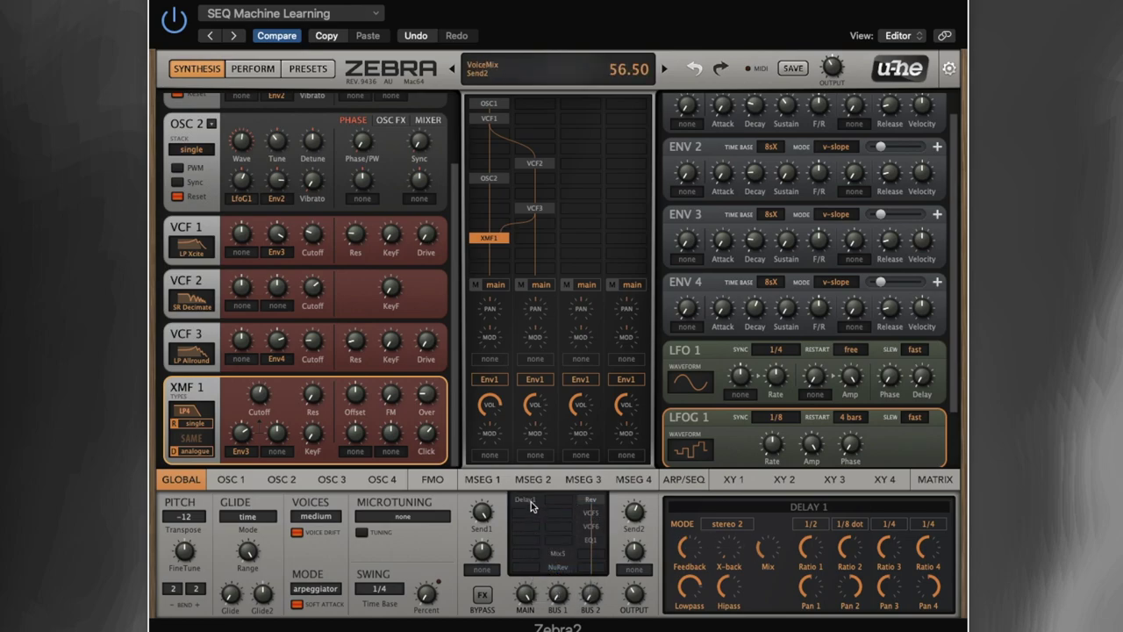
{"action": "right_click", "coordinate": [532, 506]}
{"action": "left_click", "coordinate": [559, 570]}
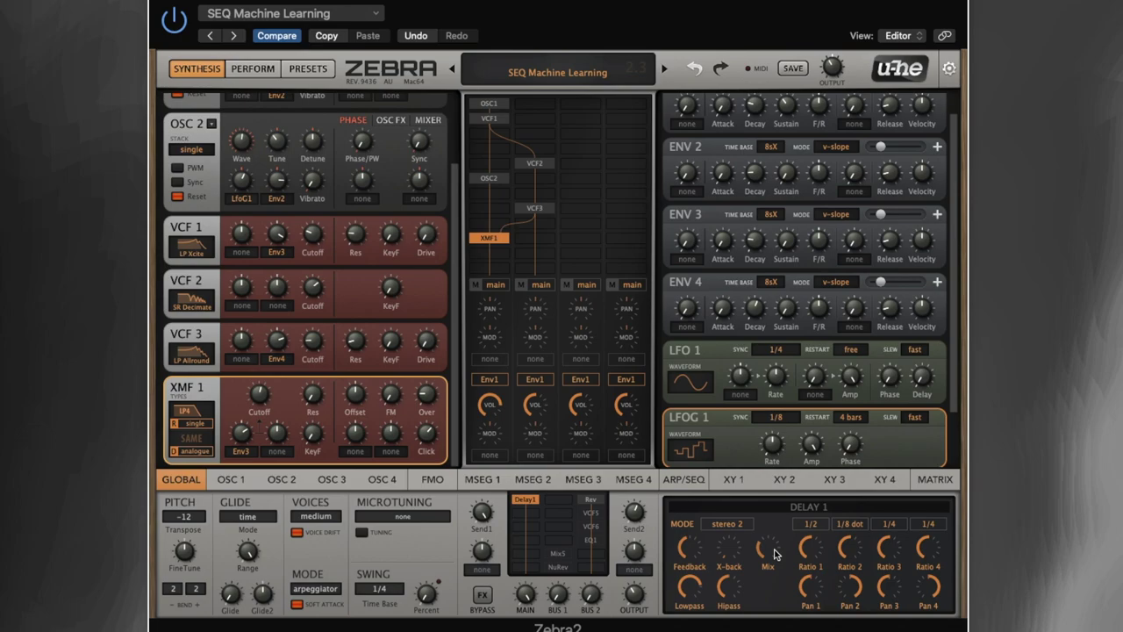
Show the modulation matrix with LfoG2 on both return levels, scrolled down to LFOG 2
{"action": "left_click", "coordinate": [936, 481]}
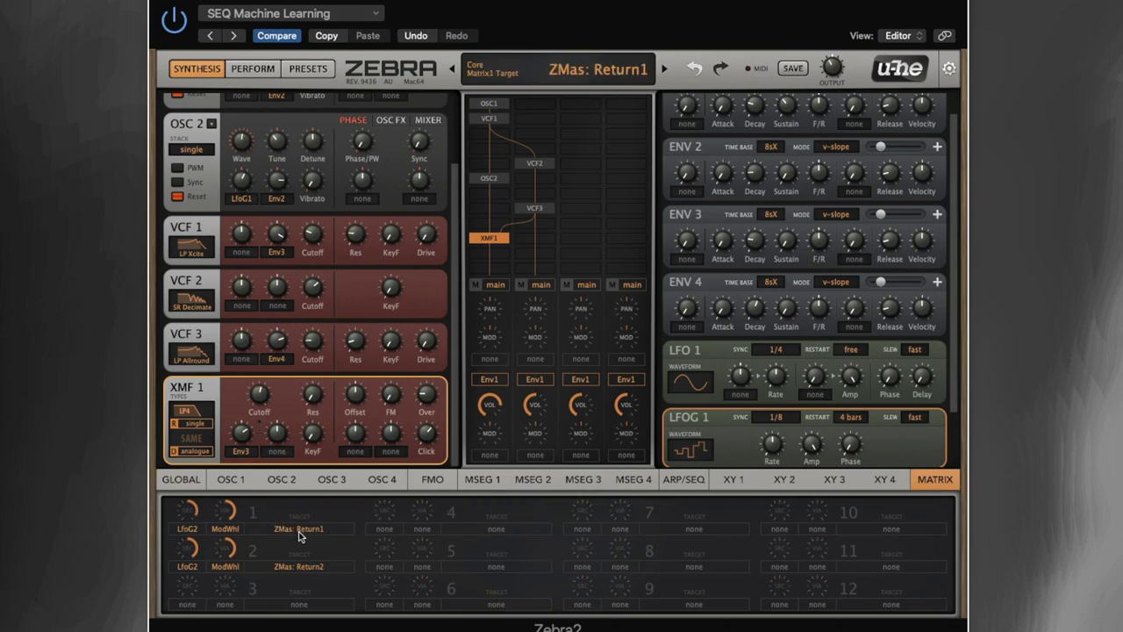
{"action": "left_click", "coordinate": [182, 480]}
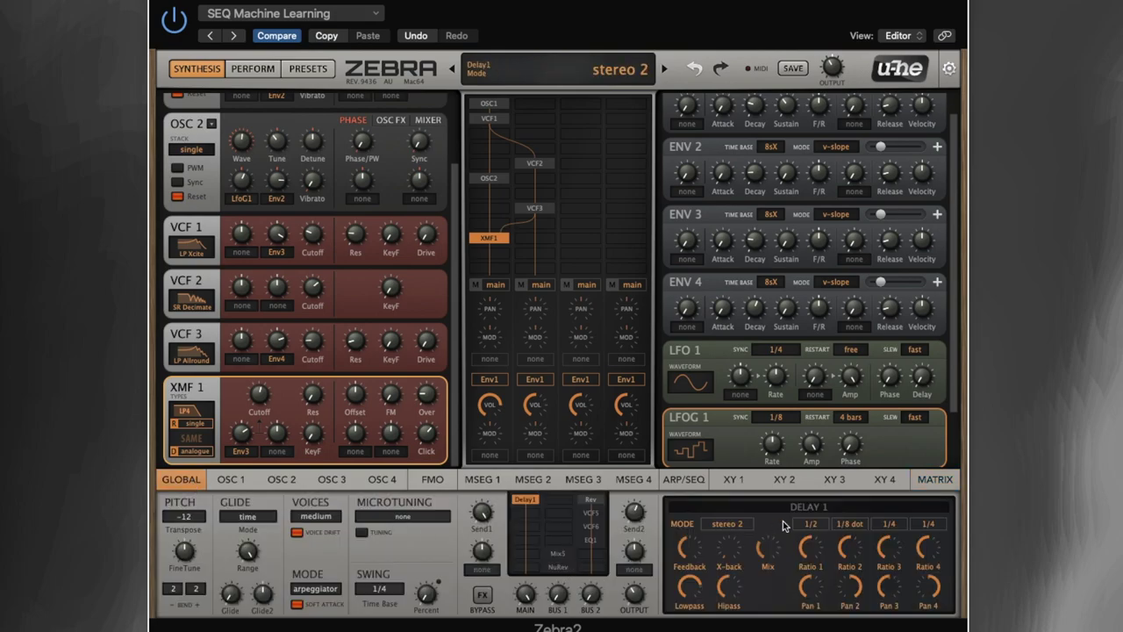
{"action": "left_click", "coordinate": [922, 482]}
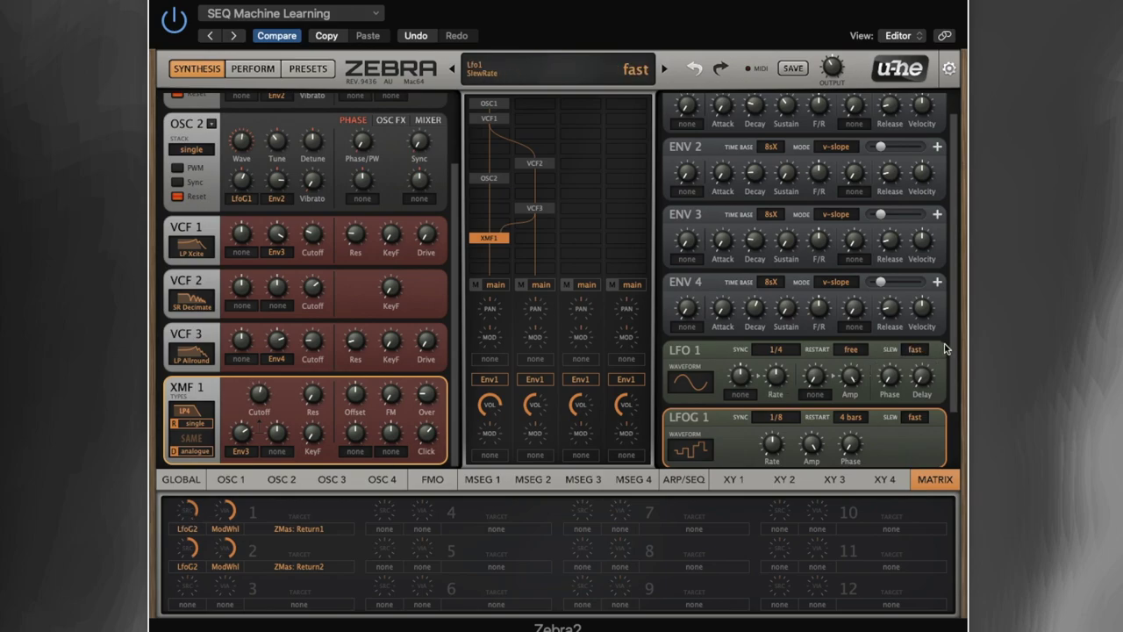
{"action": "scroll", "coordinate": [955, 342], "scroll_direction": "down", "scroll_amount": 3}
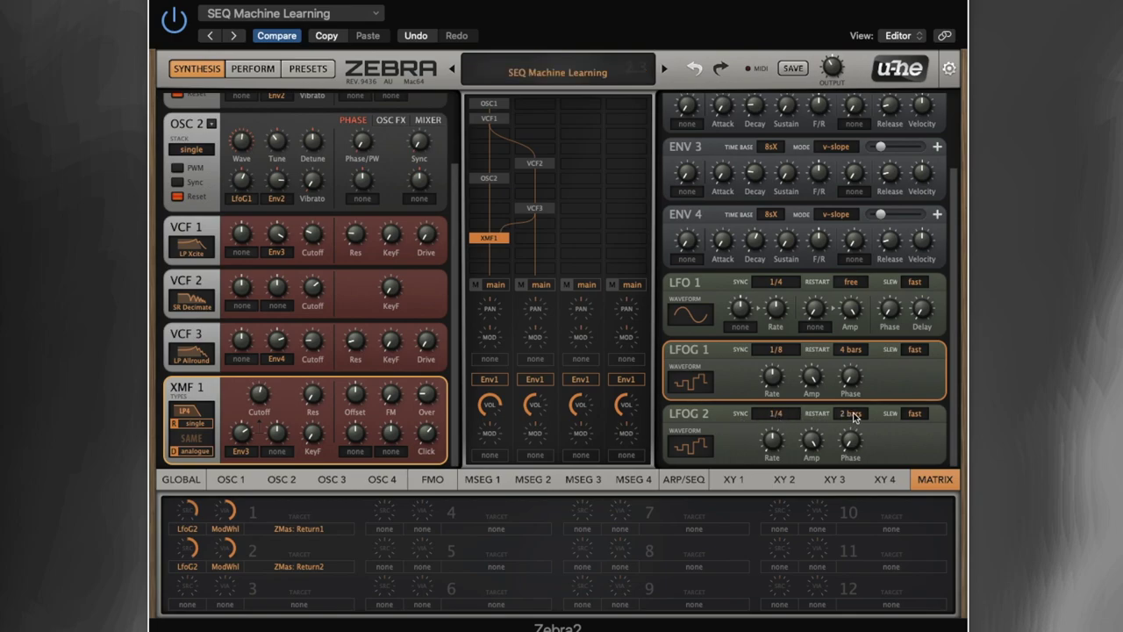
Check LFOG 2's waveform list and leave it on rand hold
{"action": "left_click", "coordinate": [702, 453]}
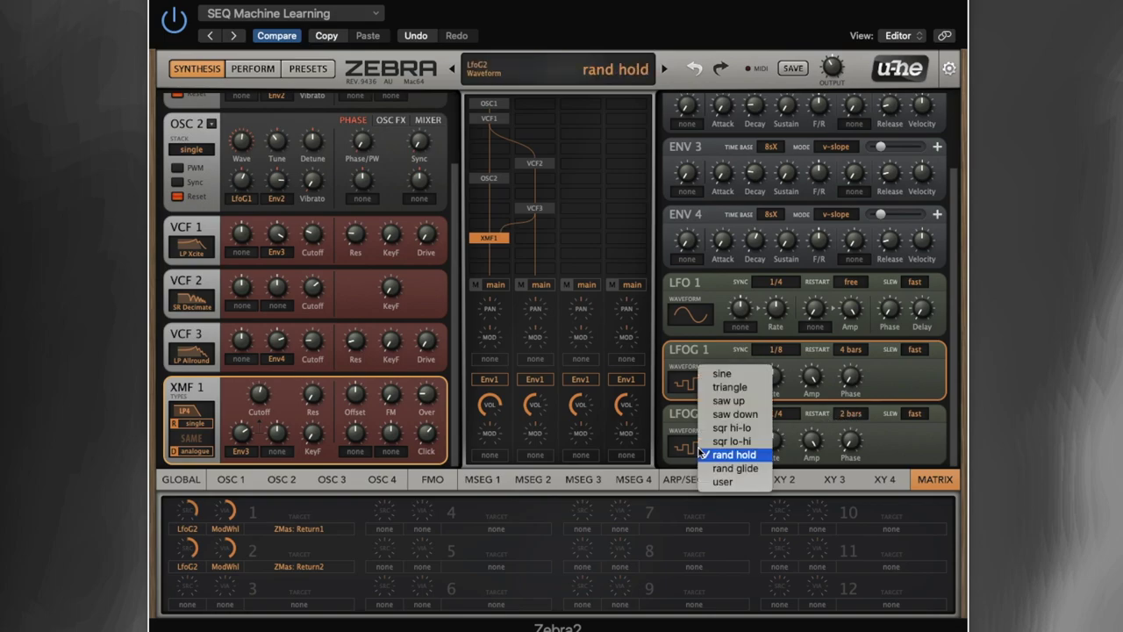
{"action": "left_click", "coordinate": [934, 439]}
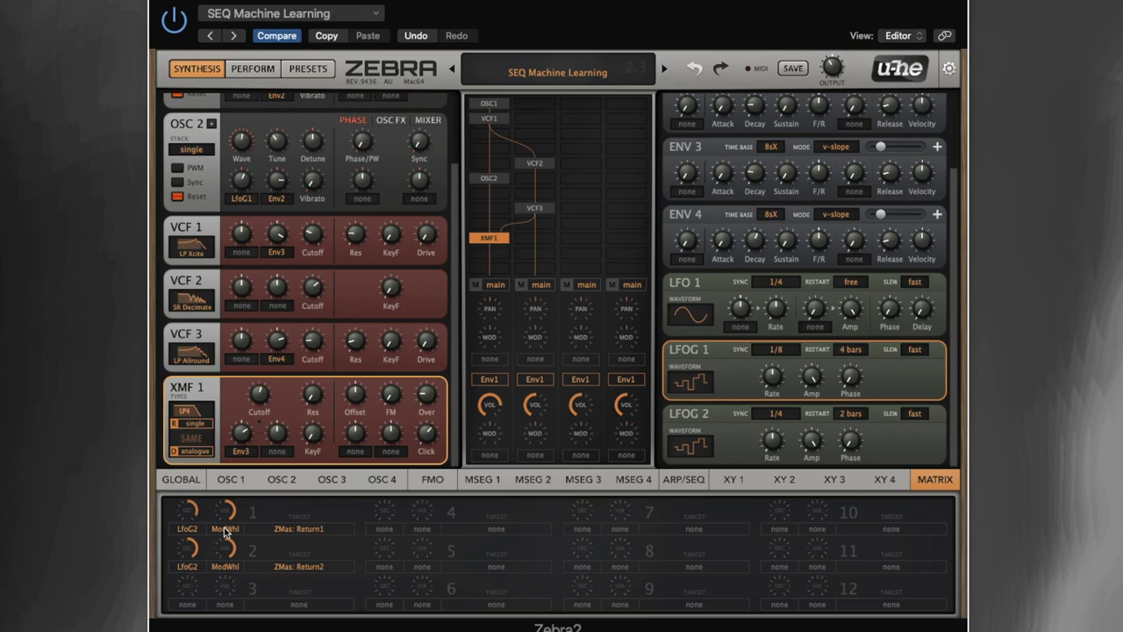
Return to the global settings page and turn the MAIN master level down from 100 to about 33
{"action": "left_click", "coordinate": [182, 479]}
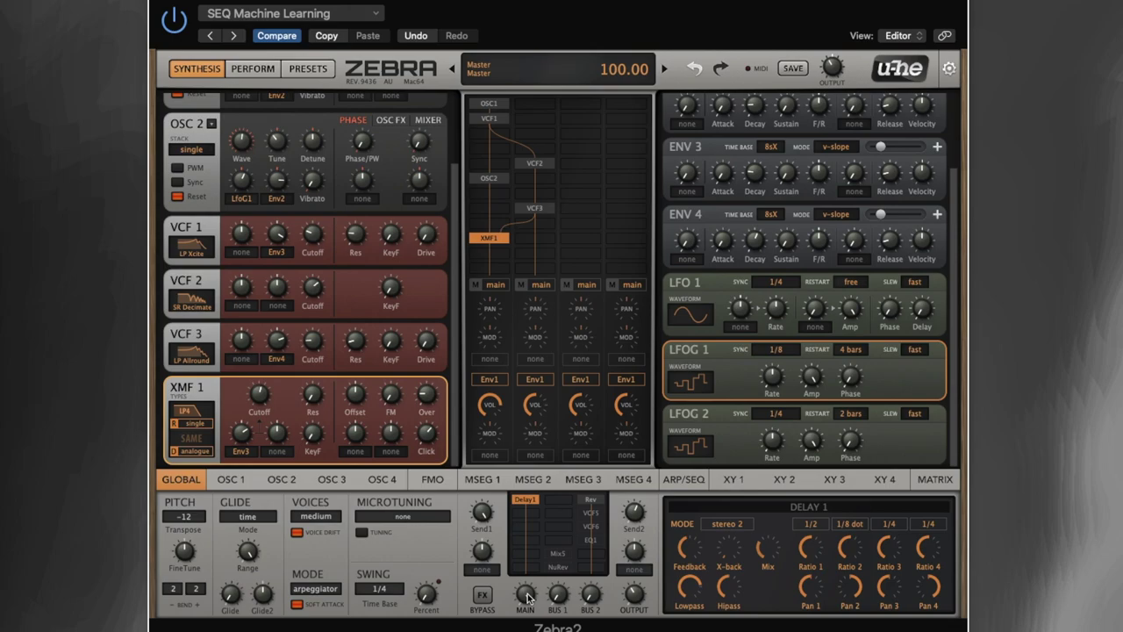
{"action": "left_click_drag", "start_coordinate": [529, 600], "coordinate": [529, 631]}
Select the Rev slot in the FX grid to display its REVERB panel
{"action": "left_click", "coordinate": [592, 500]}
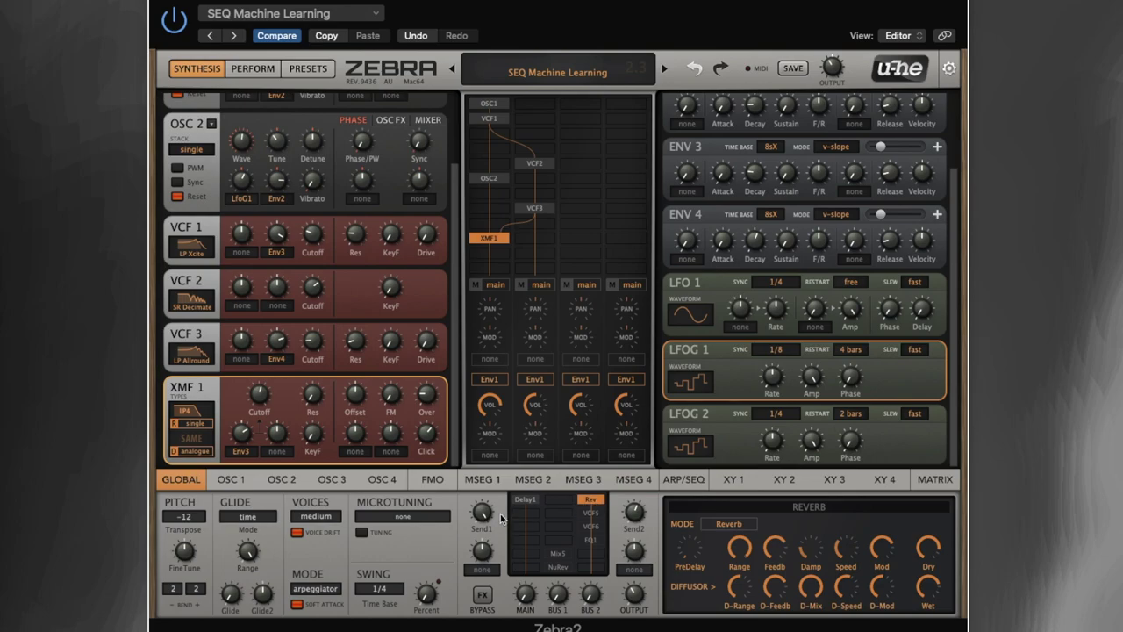
{"action": "mouse_move", "coordinate": [482, 513]}
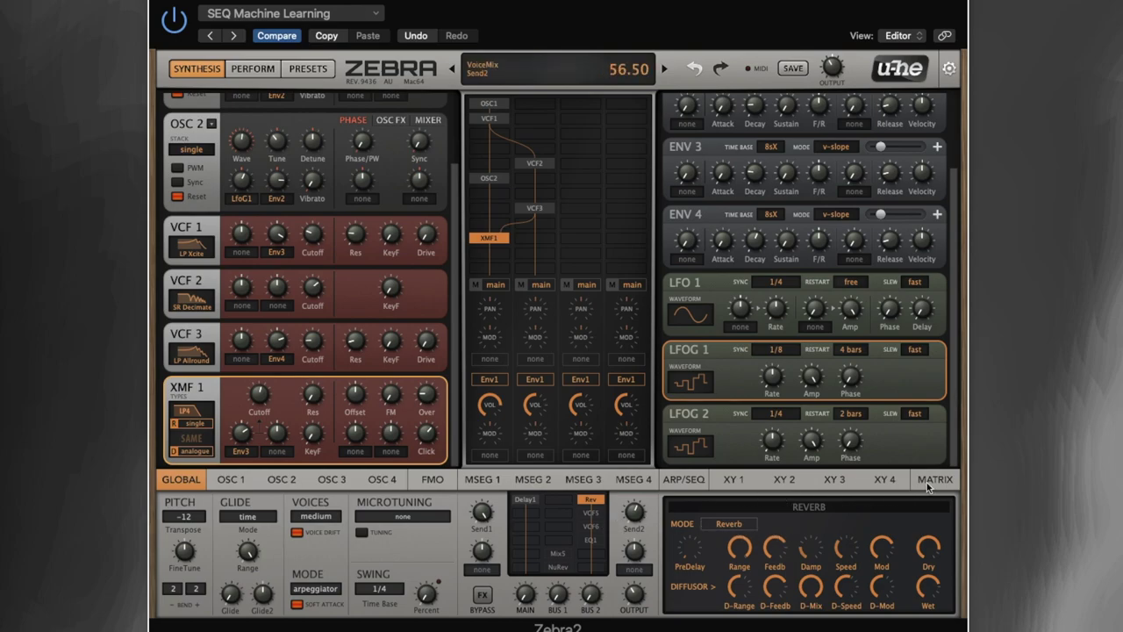
Activate the SR Decimate VCF 5 filter below Rev and sweep its cutoff down toward 81
{"action": "left_click", "coordinate": [595, 518]}
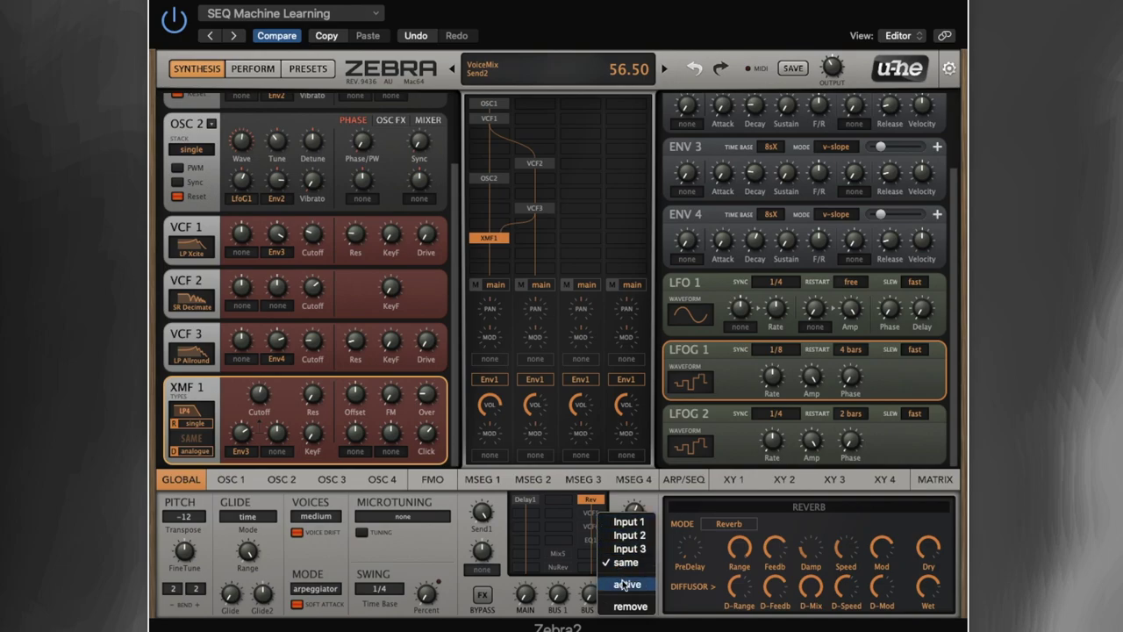
{"action": "left_click", "coordinate": [612, 548]}
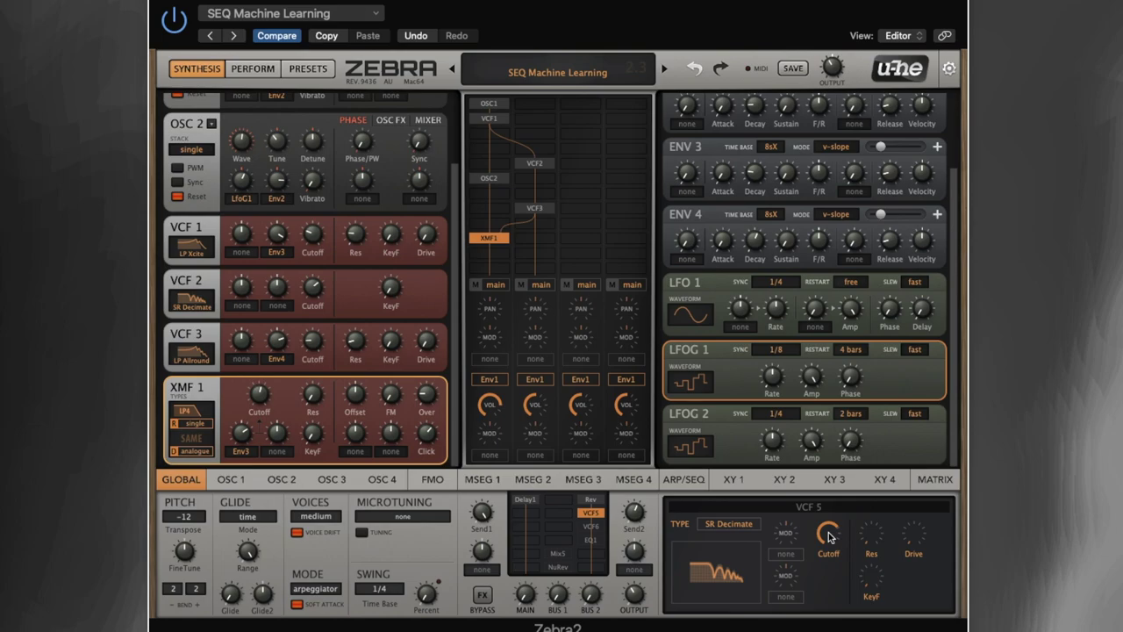
{"action": "mouse_move", "coordinate": [828, 537]}
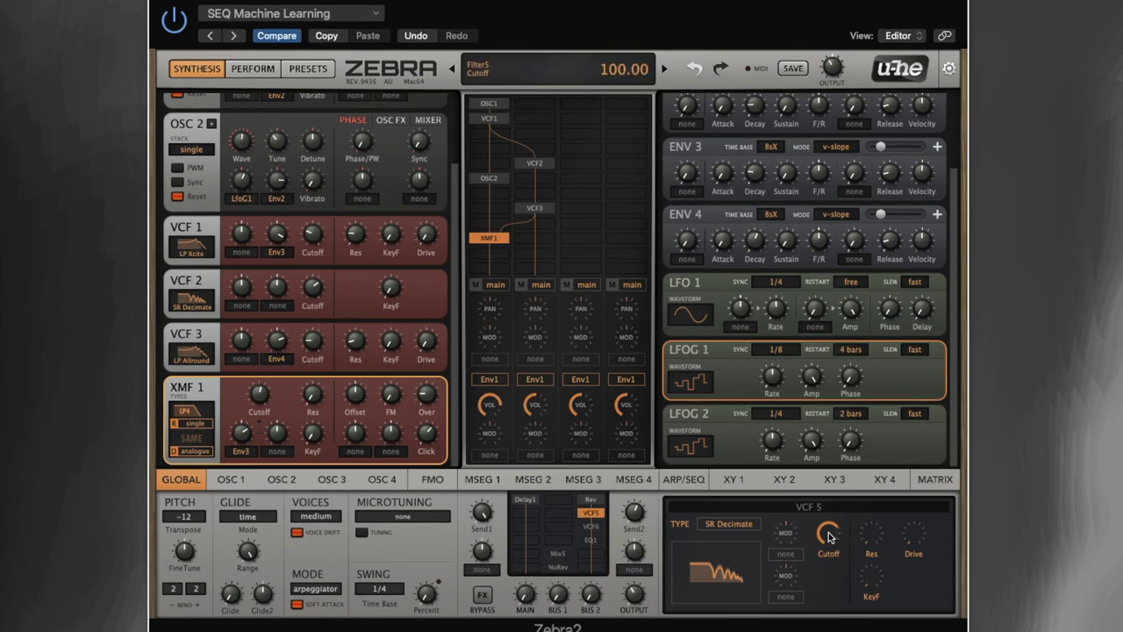
{"action": "mouse_move", "coordinate": [828, 537]}
{"action": "left_mouse_down"}
{"action": "mouse_move", "coordinate": [830, 567]}
{"action": "mouse_move", "coordinate": [827, 524]}
{"action": "mouse_move", "coordinate": [826, 537]}
{"action": "left_mouse_up"}
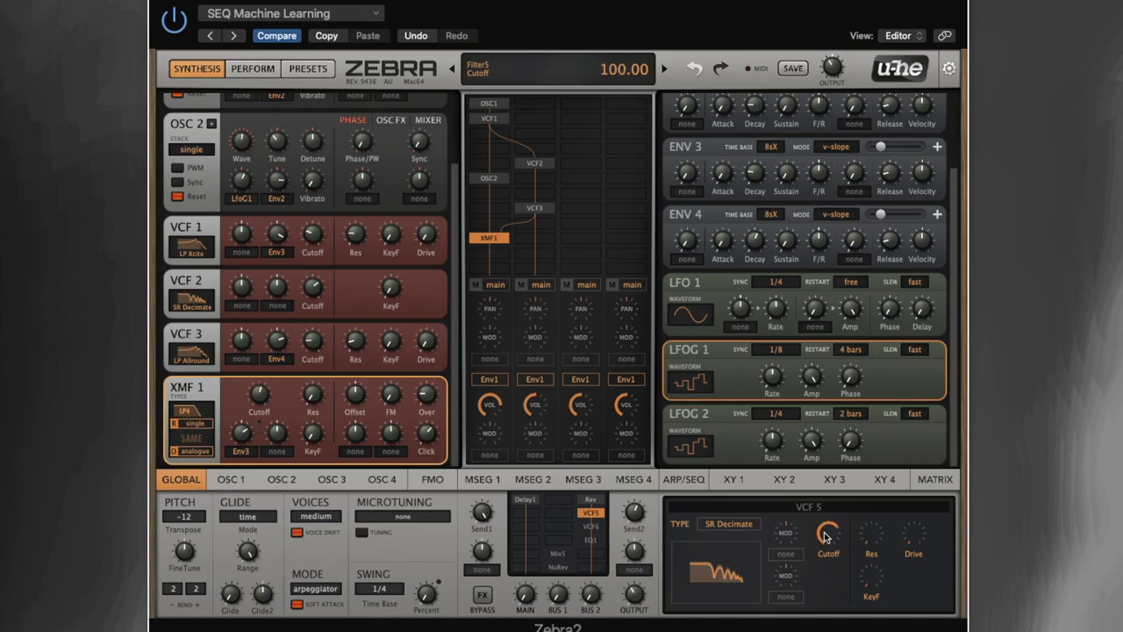
Switch the VCF 6 filter back on and activate EQ 1 in the slot below it
{"action": "right_click", "coordinate": [595, 524]}
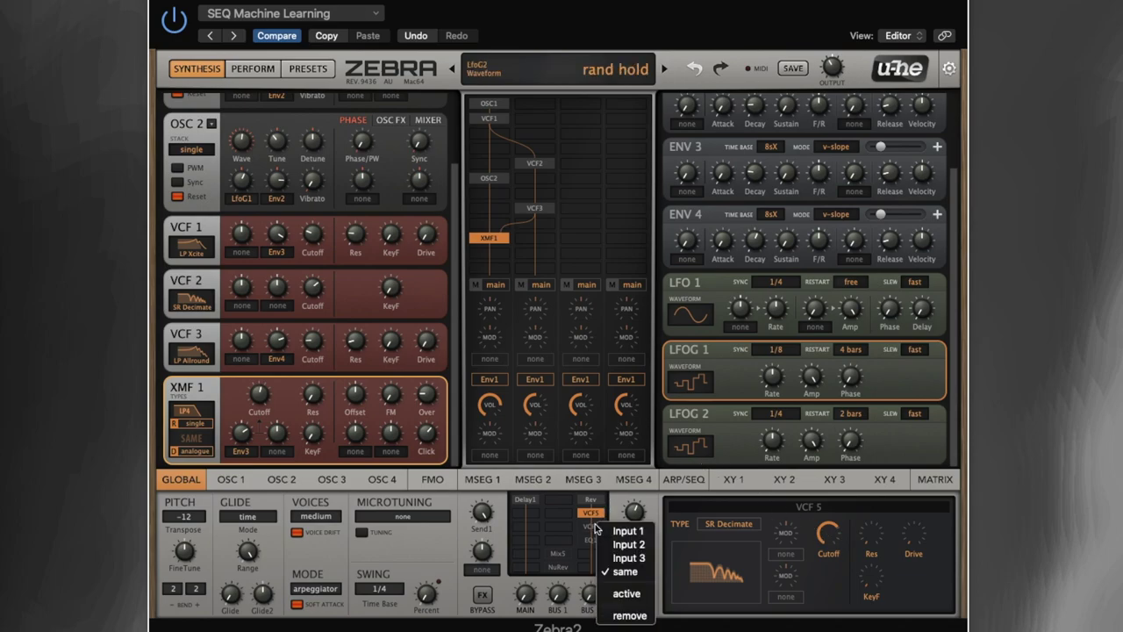
{"action": "left_click", "coordinate": [627, 593]}
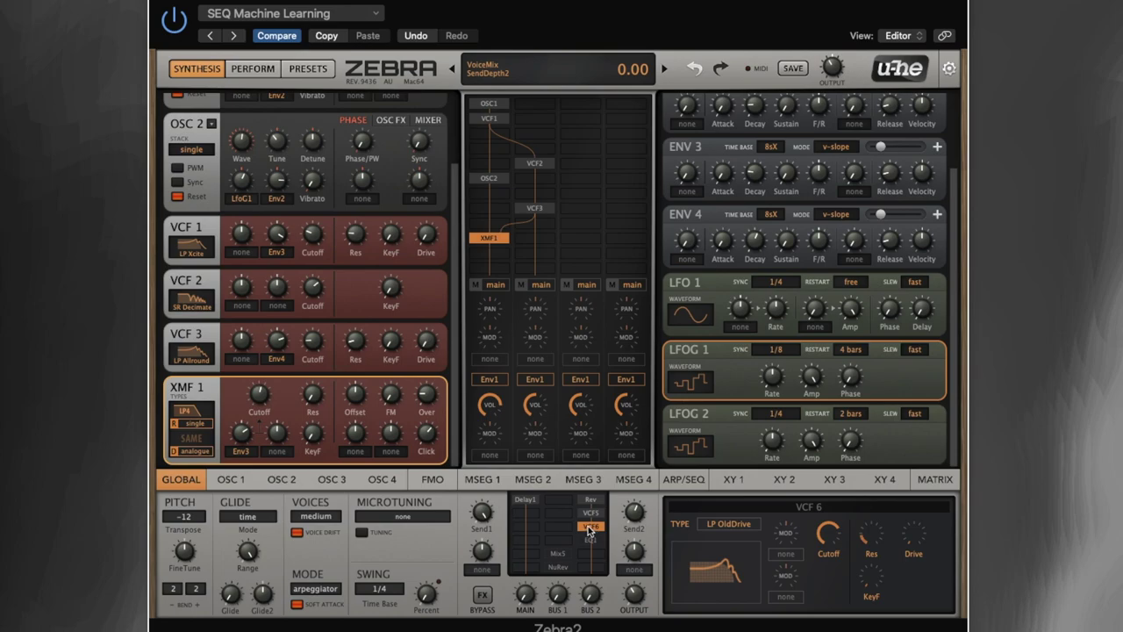
{"action": "left_click", "coordinate": [589, 528]}
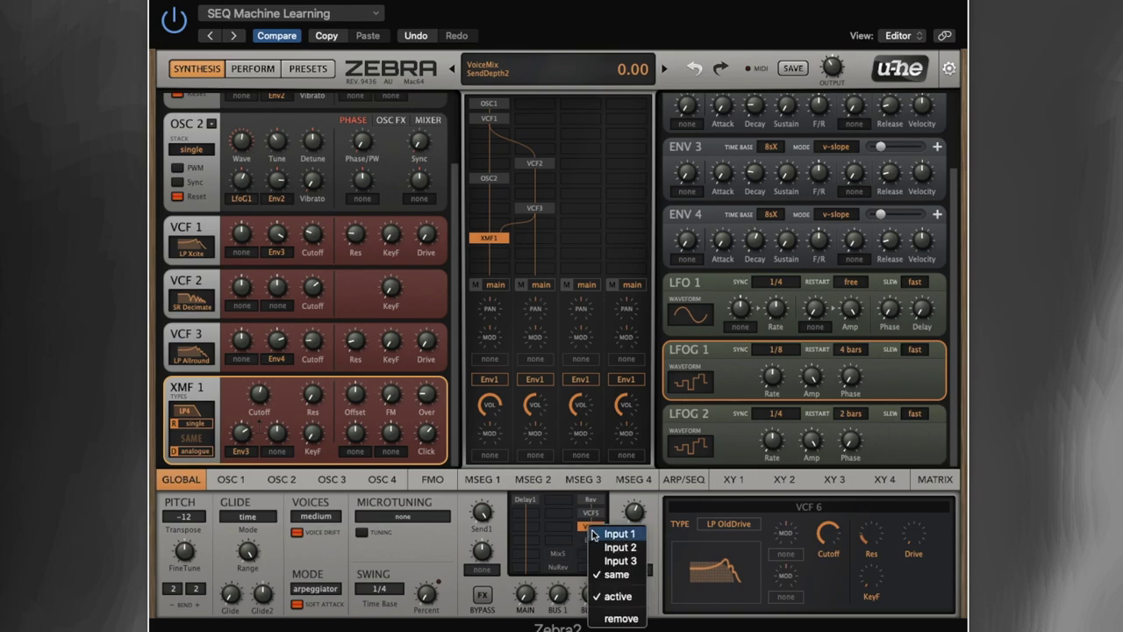
{"action": "left_click", "coordinate": [620, 597]}
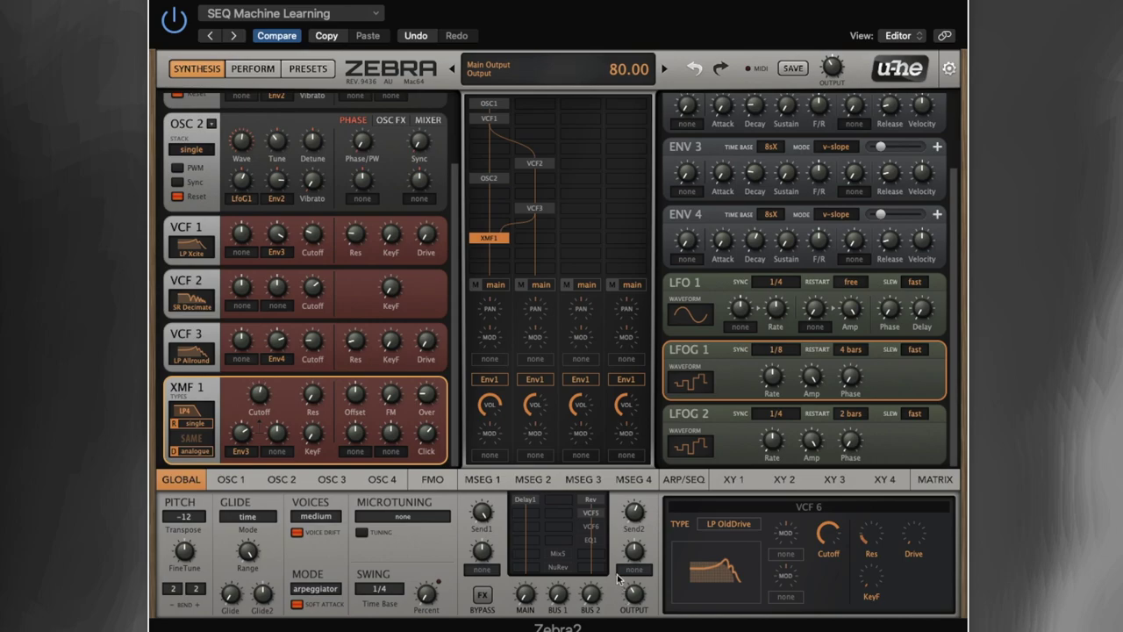
{"action": "left_click", "coordinate": [600, 530]}
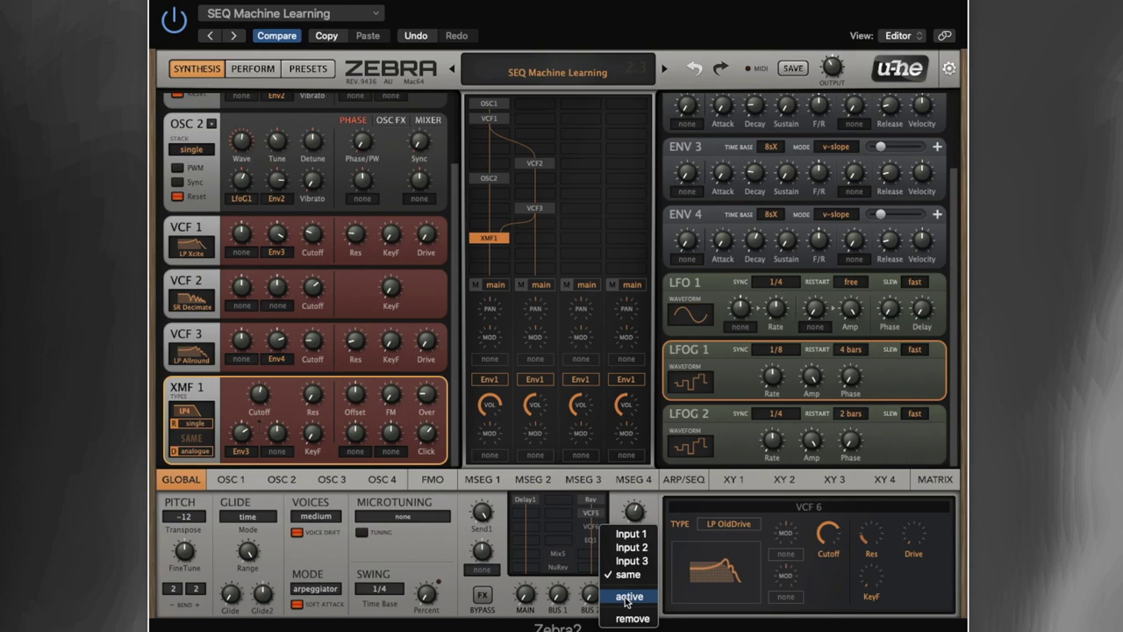
{"action": "left_click", "coordinate": [625, 601]}
{"action": "left_click", "coordinate": [591, 526]}
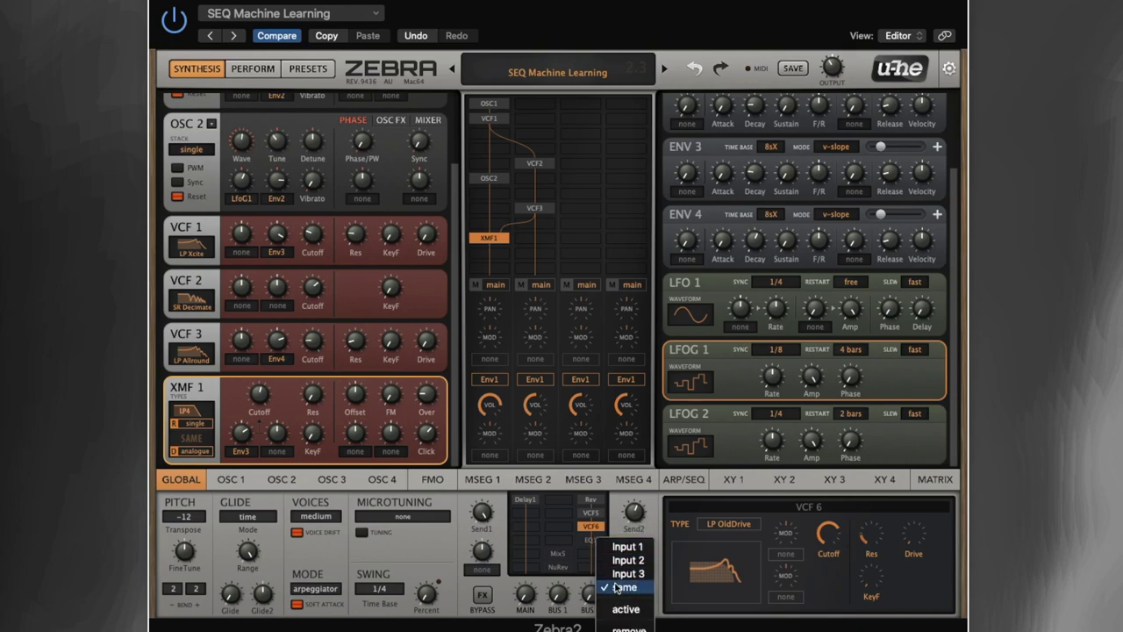
{"action": "left_click", "coordinate": [624, 609]}
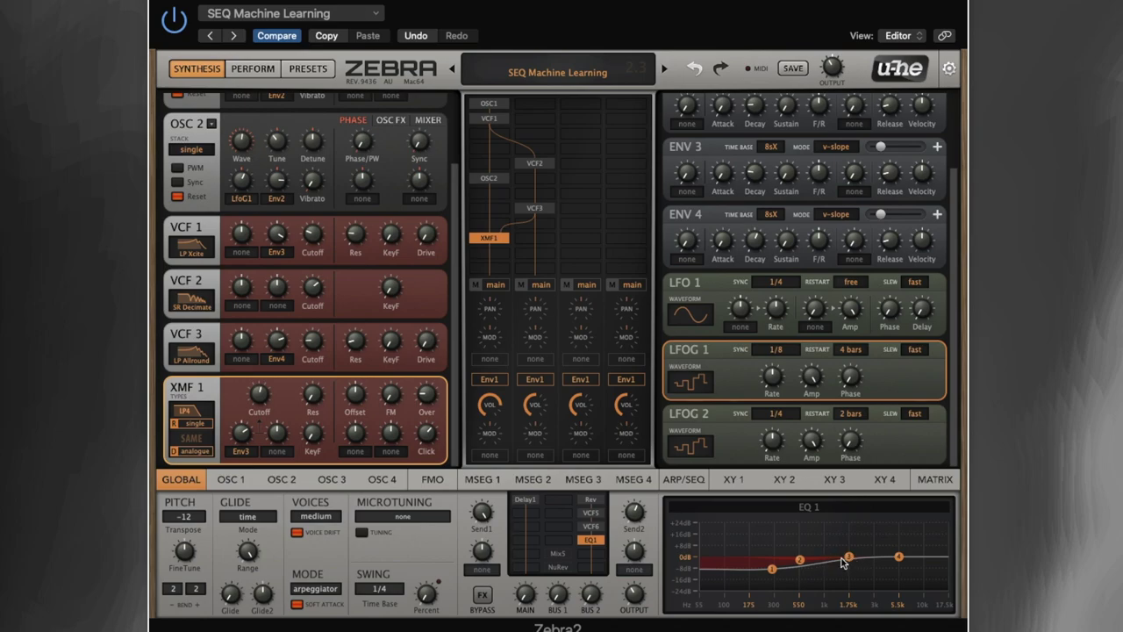
{"action": "right_click", "coordinate": [594, 541]}
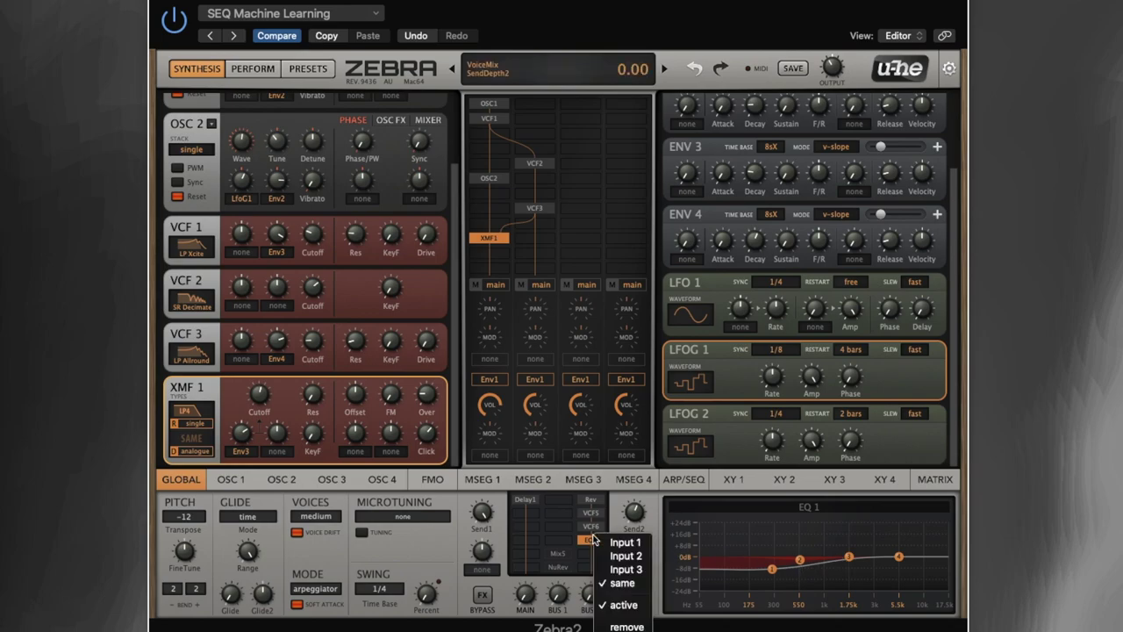
{"action": "left_click", "coordinate": [604, 603]}
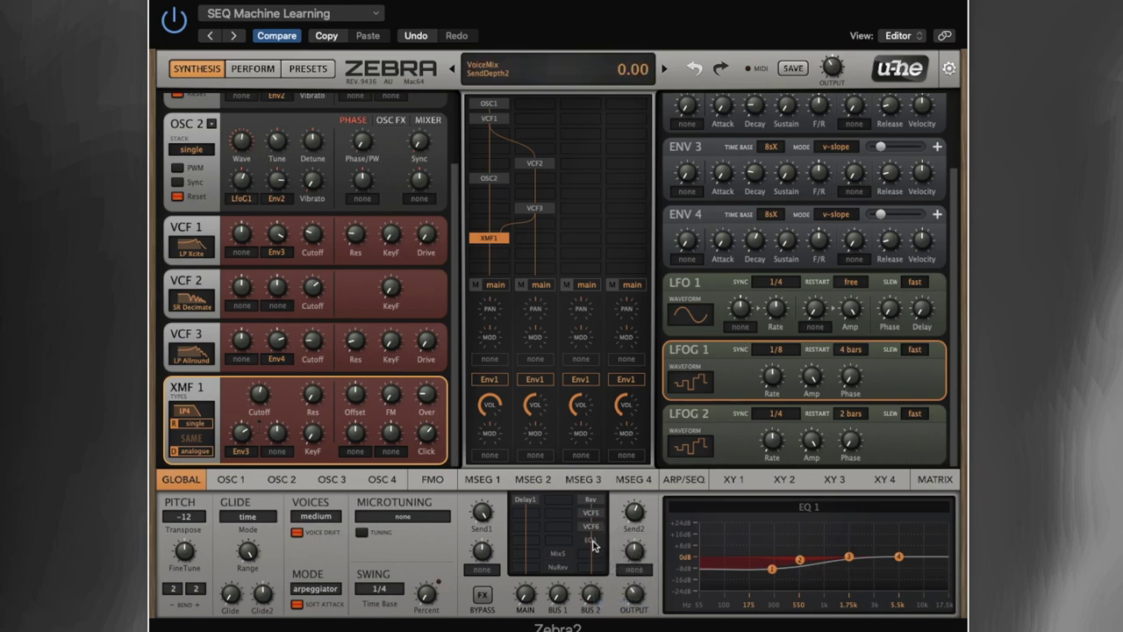
{"action": "right_click", "coordinate": [593, 542]}
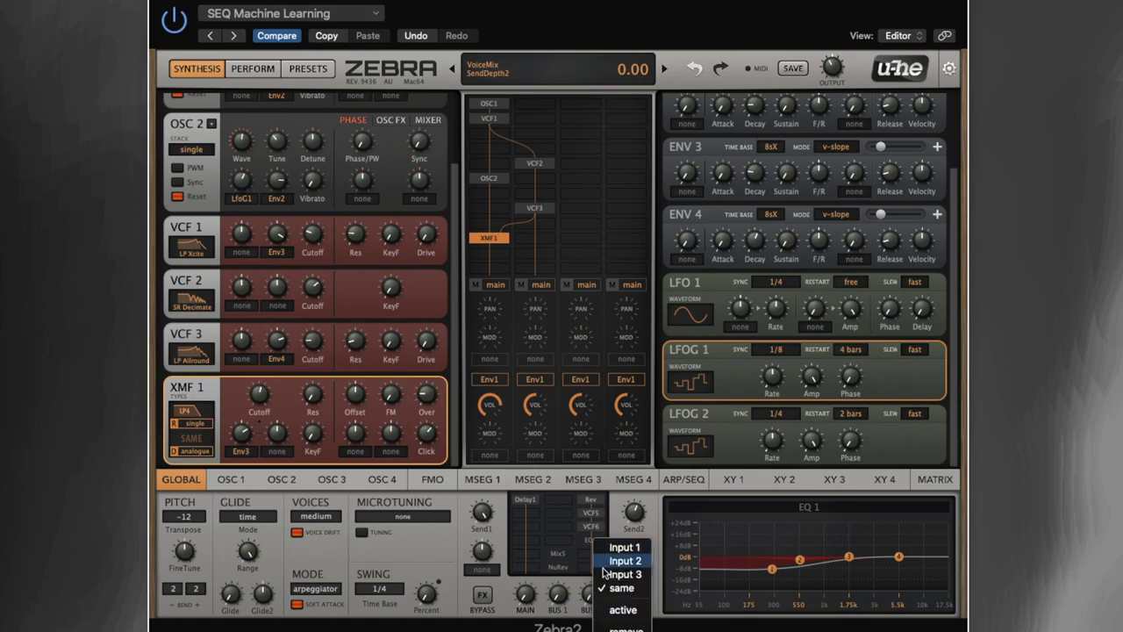
{"action": "left_click", "coordinate": [618, 614]}
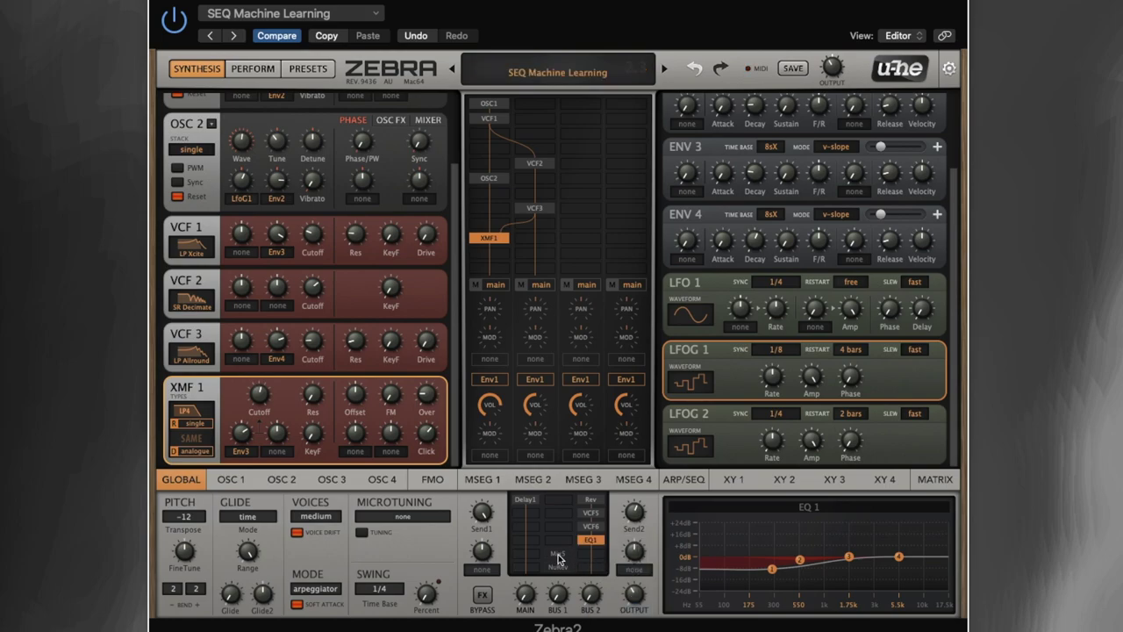
Activate the Mix 5 mixer after EQ 1 (Mix 50.00, Bal L-R), keeping its input routing unchanged
{"action": "right_click", "coordinate": [558, 559]}
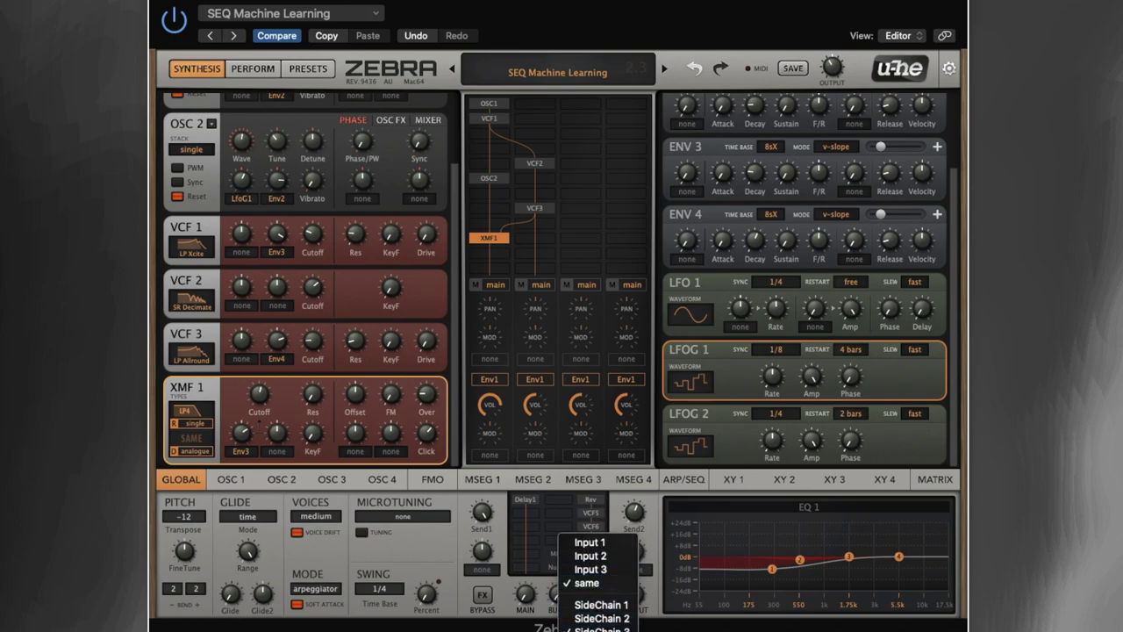
{"action": "left_click", "coordinate": [567, 574]}
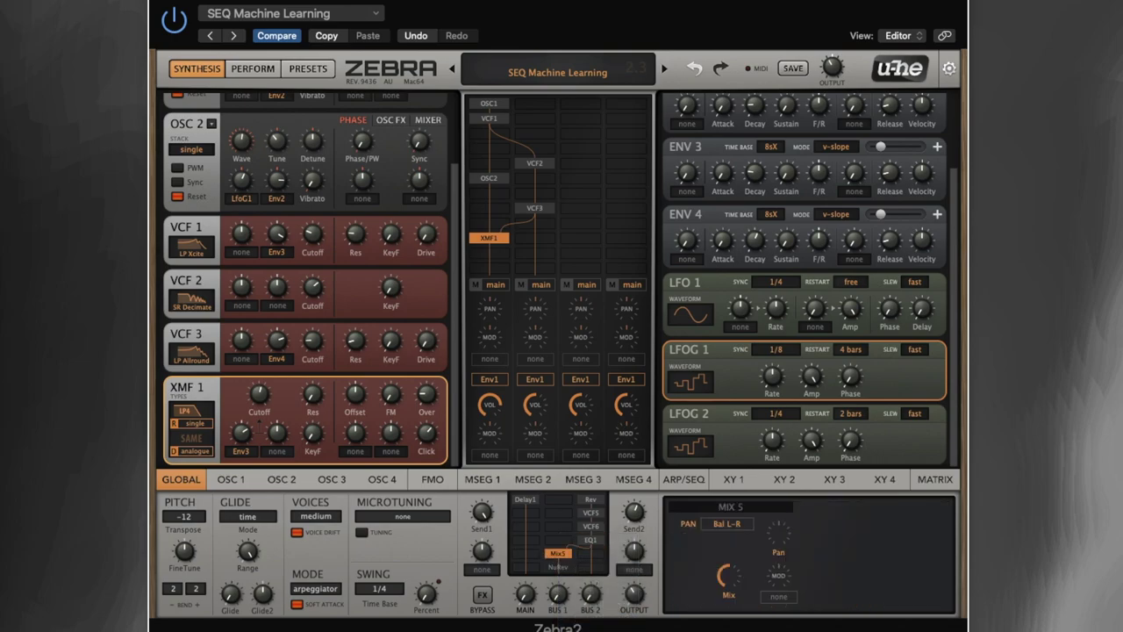
{"action": "right_click", "coordinate": [559, 555]}
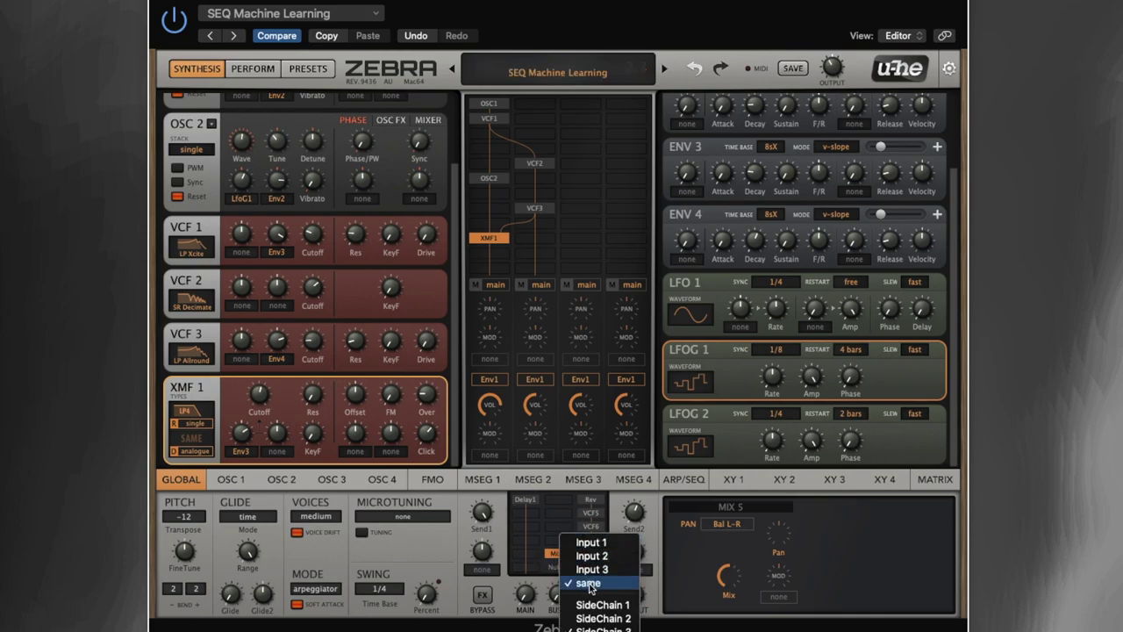
{"action": "left_click", "coordinate": [554, 527]}
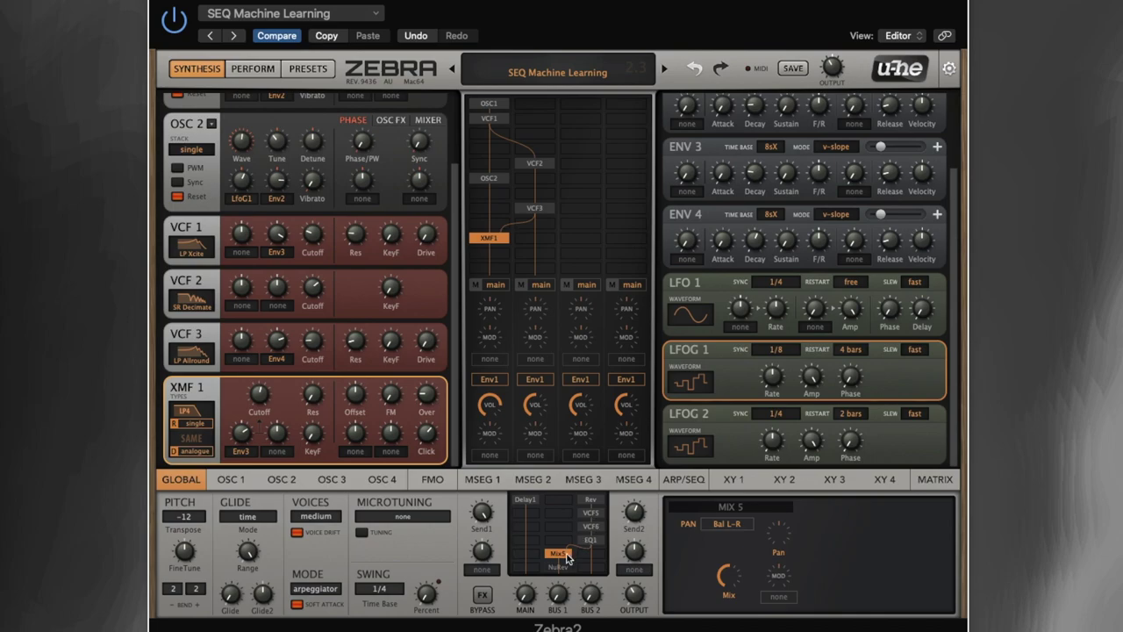
{"action": "mouse_move", "coordinate": [733, 577]}
{"action": "left_click", "coordinate": [556, 571]}
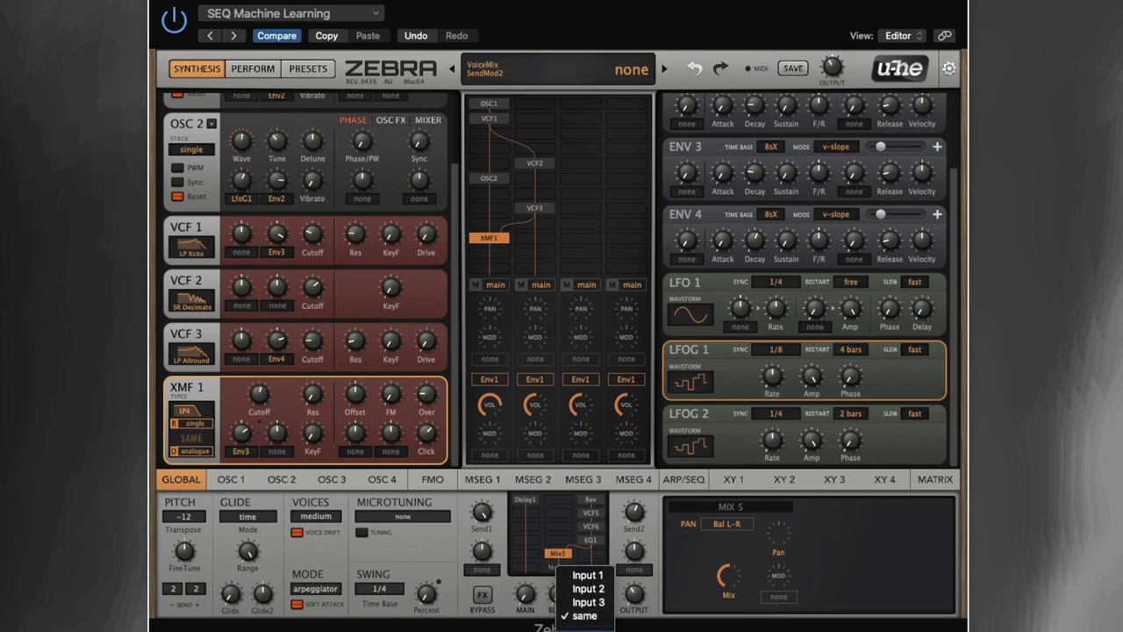
Activate the NuRev reverb after Mix 5, keeping its input set to 'same'
{"action": "left_click", "coordinate": [571, 594]}
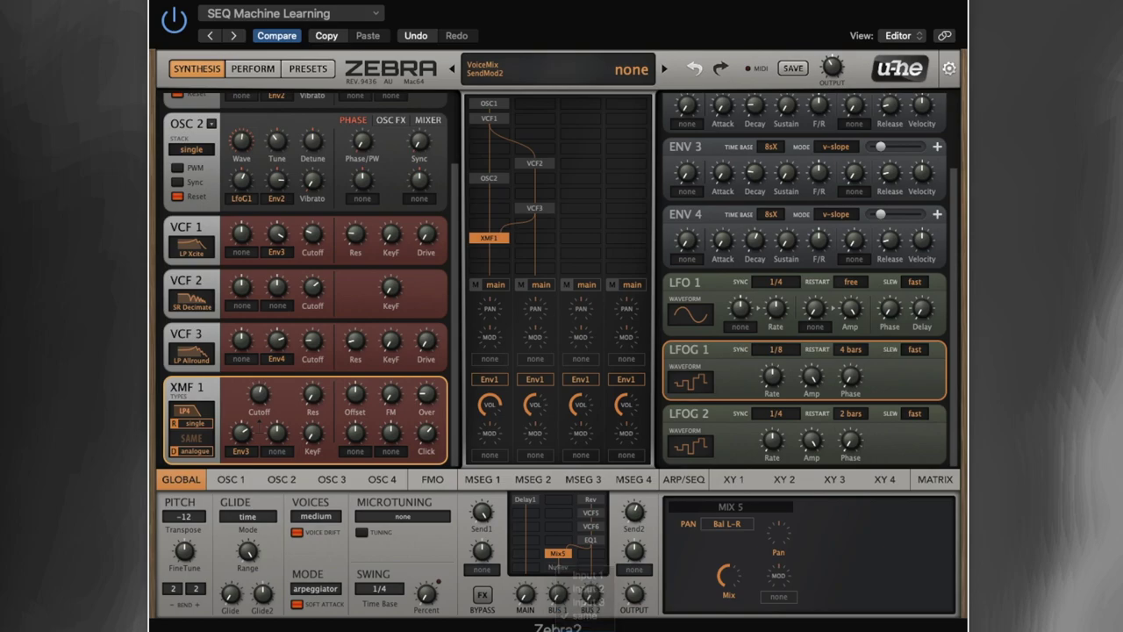
{"action": "left_click", "coordinate": [568, 571]}
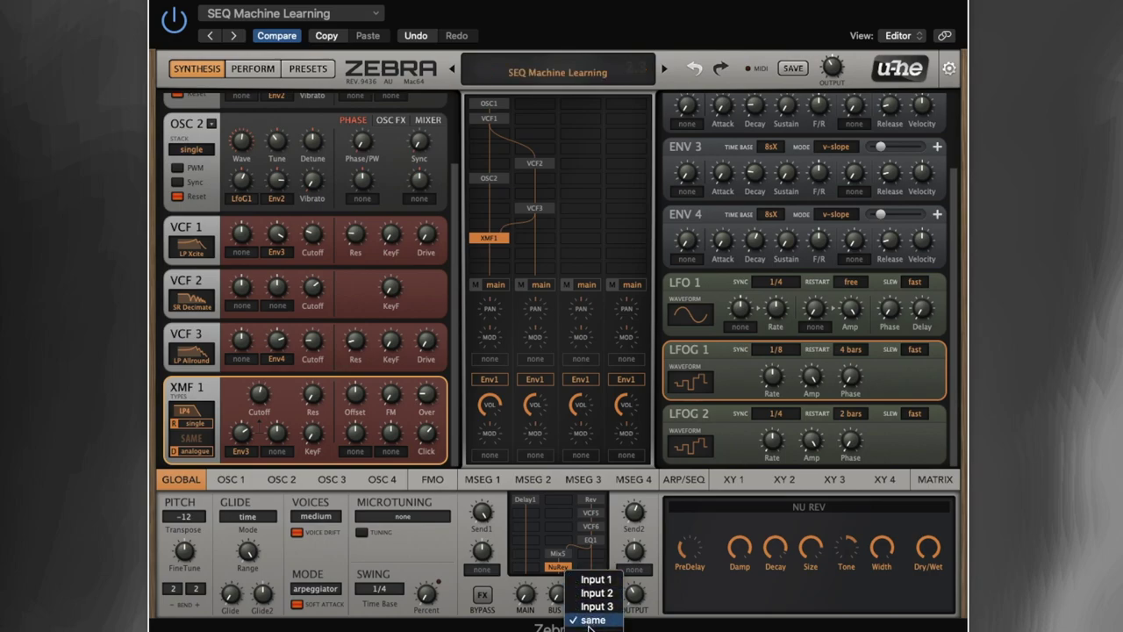
{"action": "left_click", "coordinate": [565, 571]}
{"action": "left_click", "coordinate": [565, 568]}
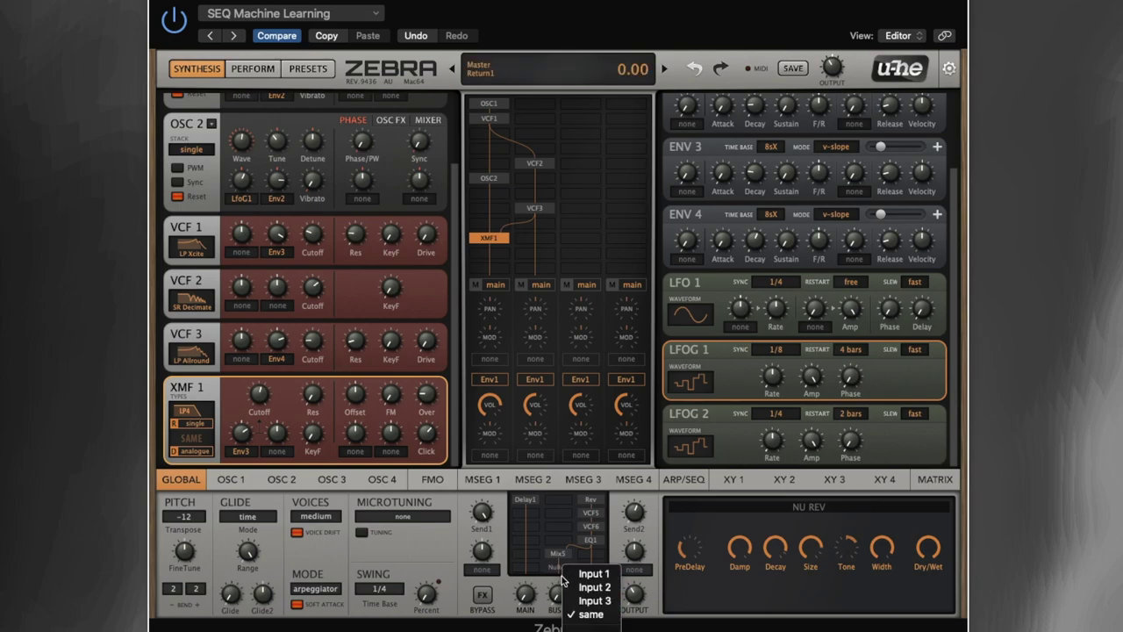
{"action": "left_click", "coordinate": [560, 568]}
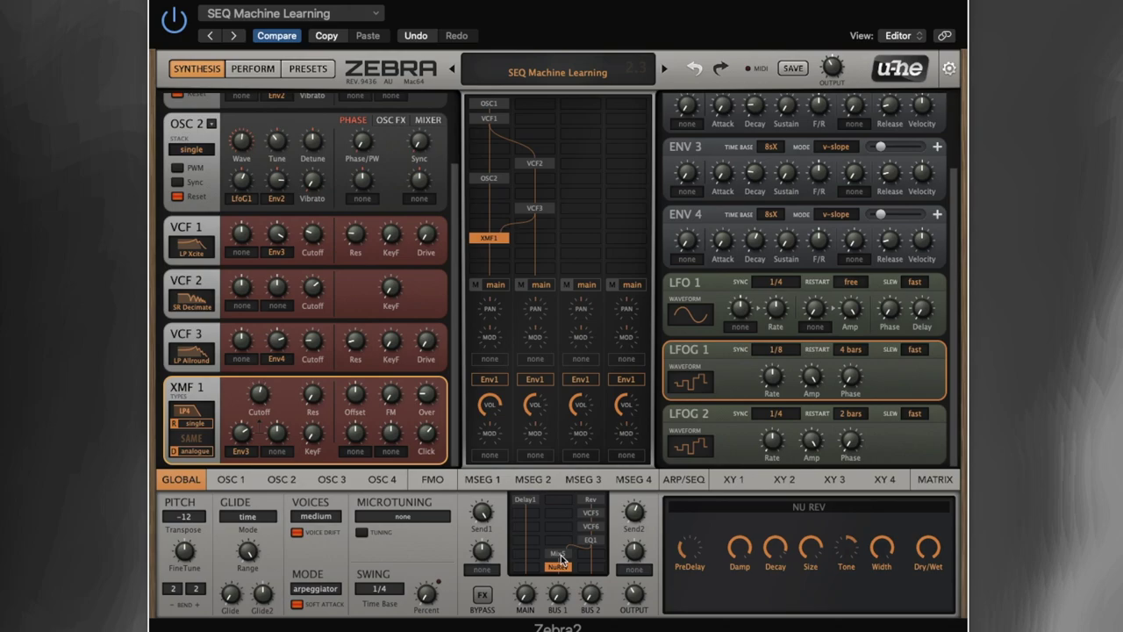
Turn the FX MAIN knob up until its read-out shows 99.50
{"action": "mouse_move", "coordinate": [529, 599]}
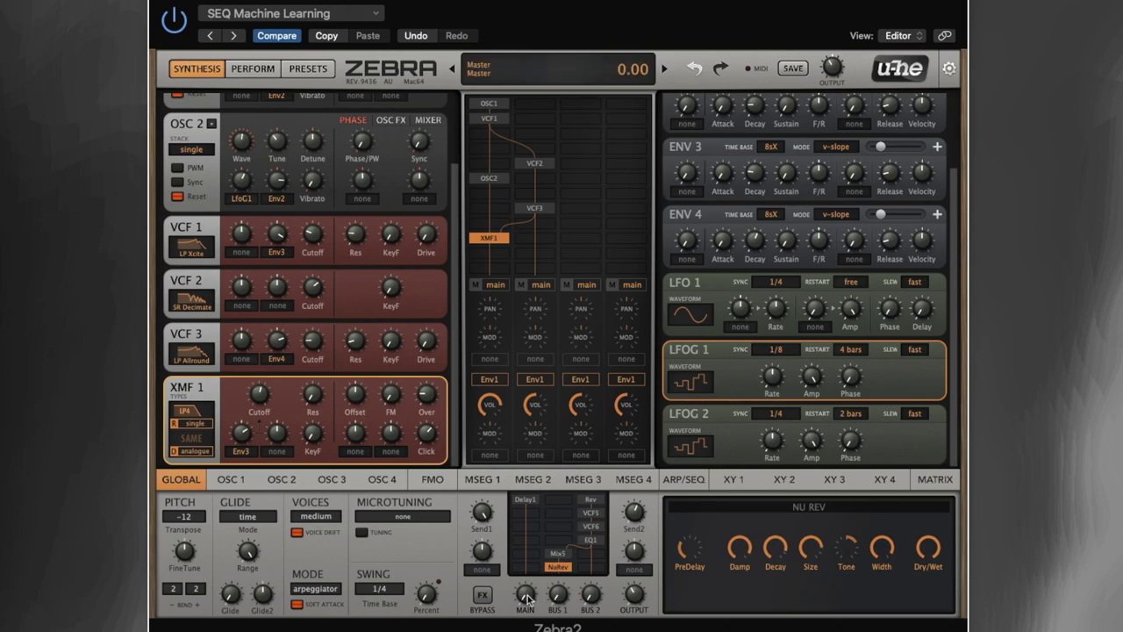
{"action": "left_click_drag", "start_coordinate": [528, 599], "coordinate": [575, 405]}
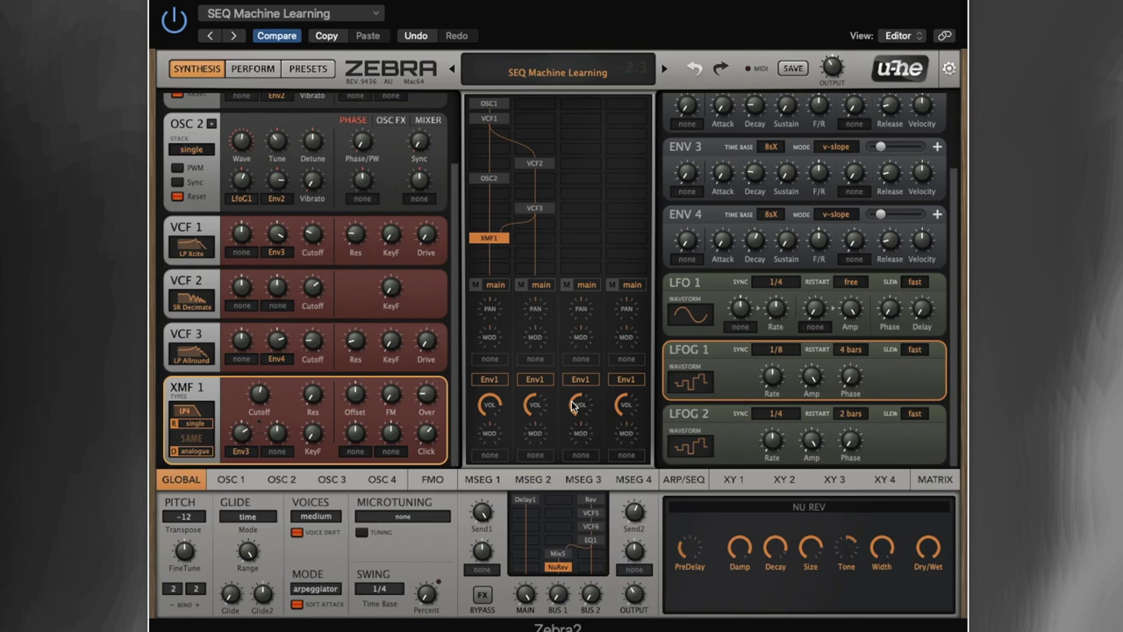